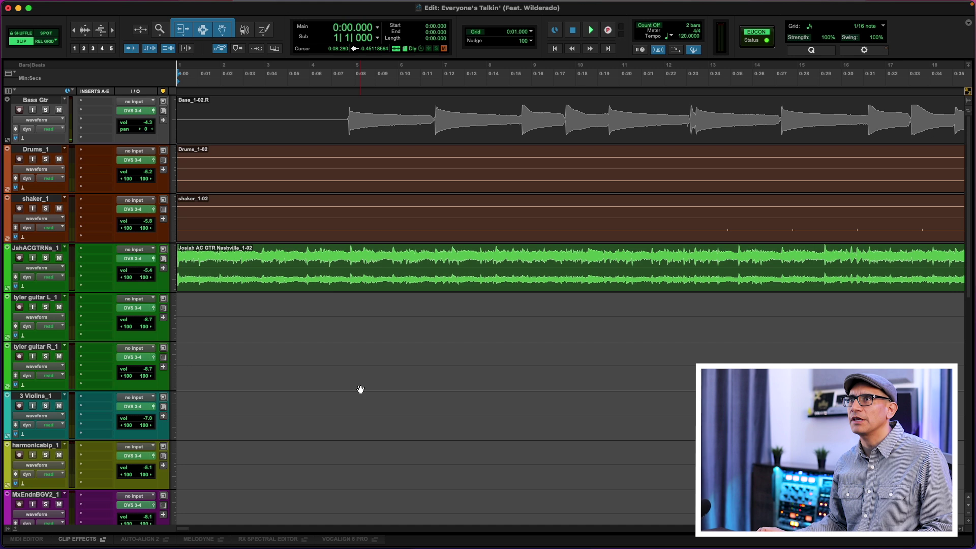
Solo the JshACGTRNs_1 acoustic guitar clip and play it through once on its own.
left_click(265, 283)
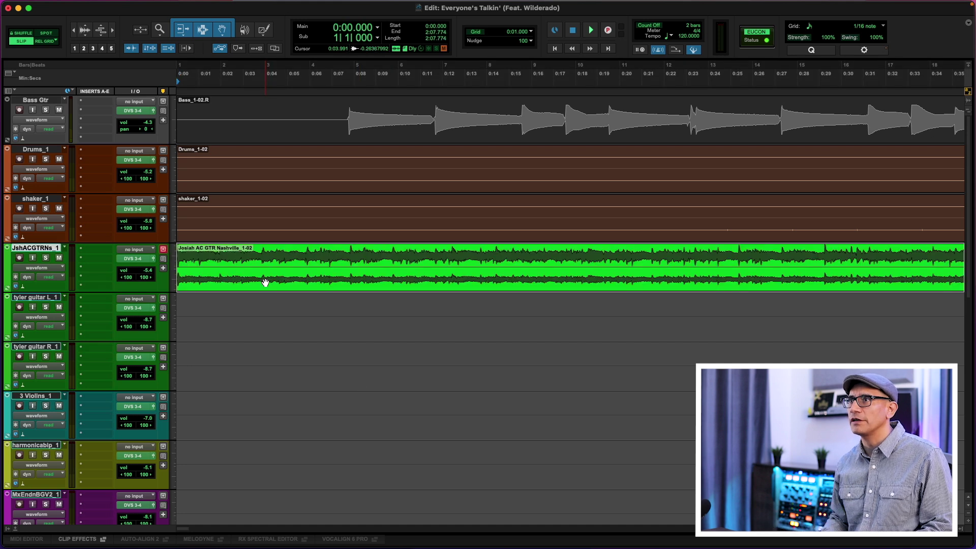
key("shift+s")
key("space")
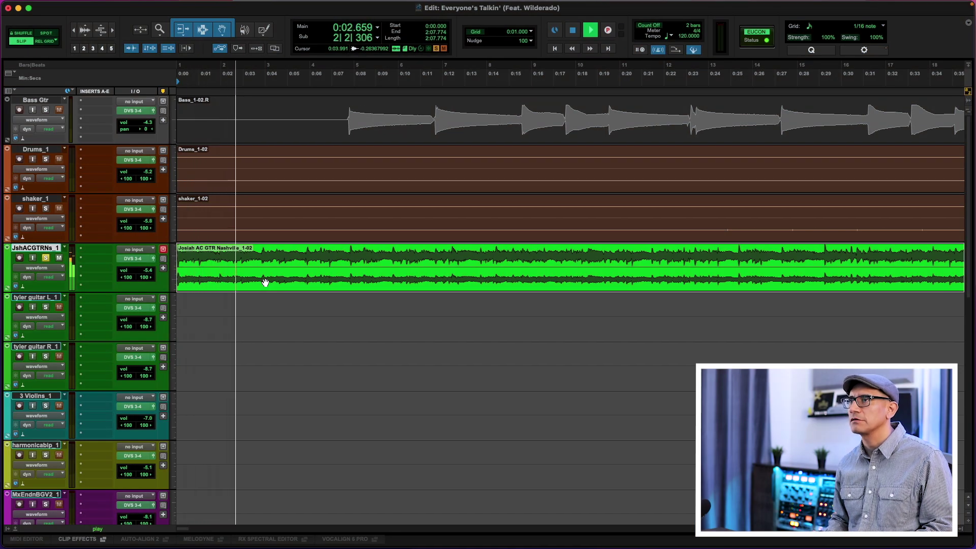
key("space")
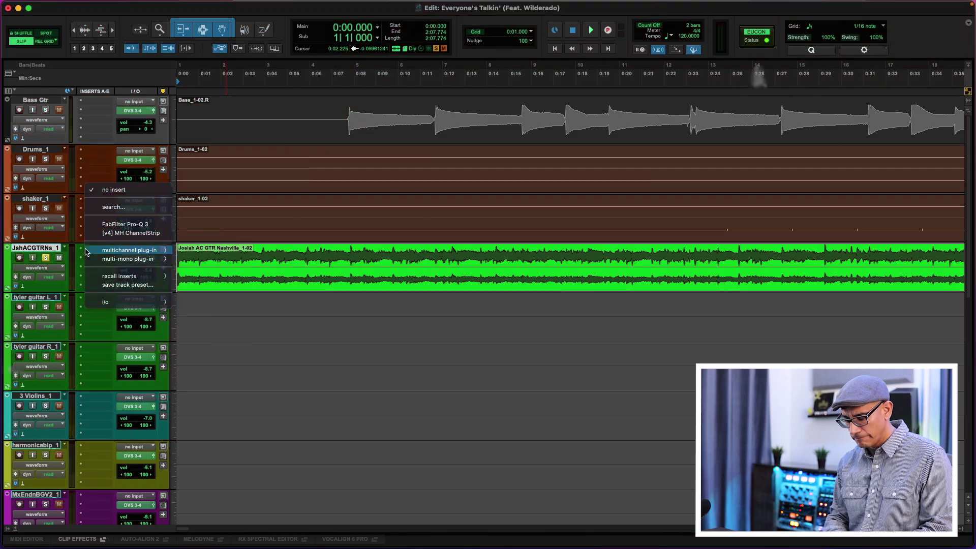
Insert smartEQ4 on the acoustic guitar track by searching 'smarte'.
type("smarte")
key("Return")
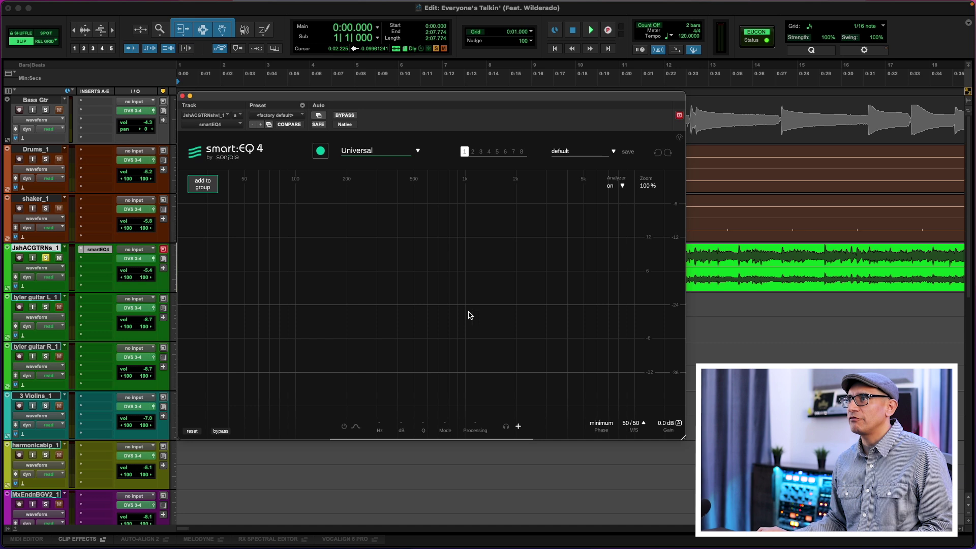
Audition the guitar, add band 1 at 2.0 kHz, and set its Q to 0.99.
key("space")
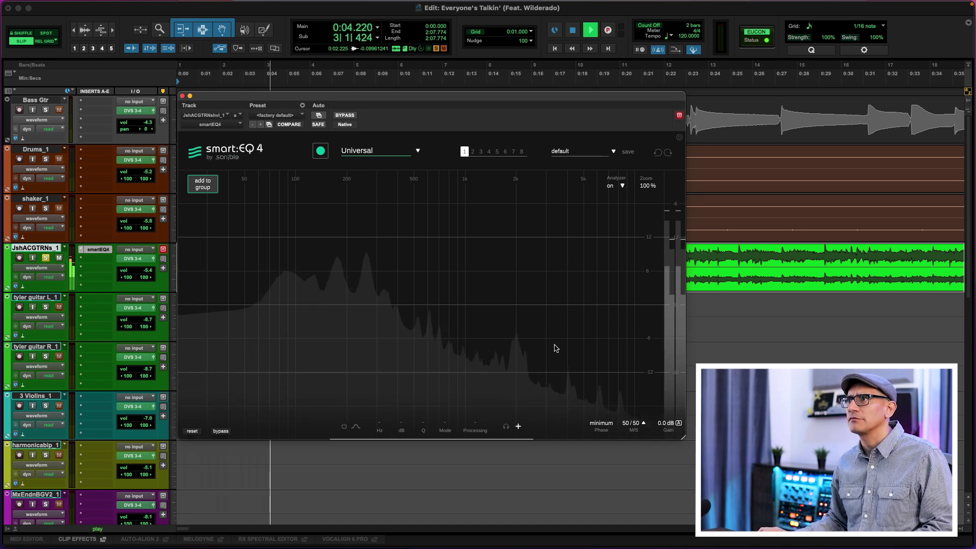
key("space")
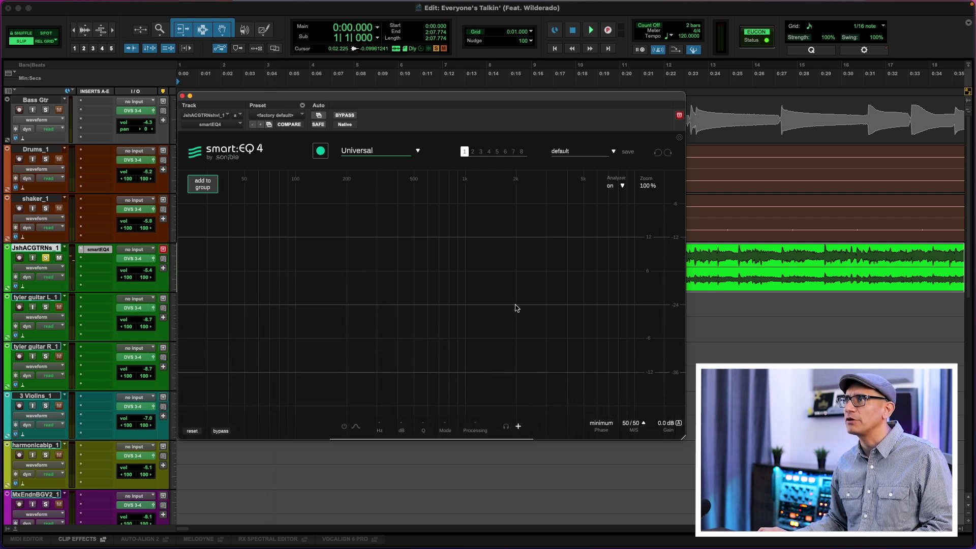
double_click(516, 308)
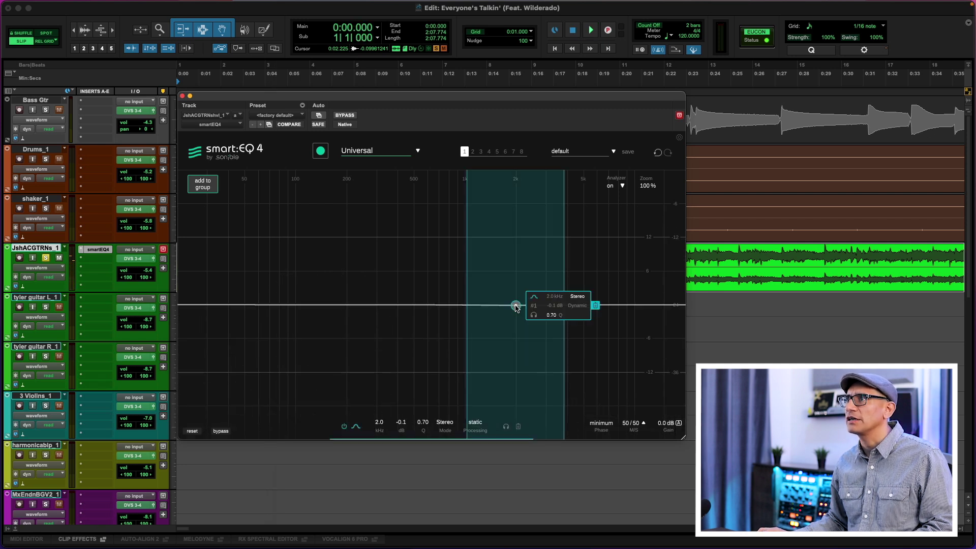
key("space")
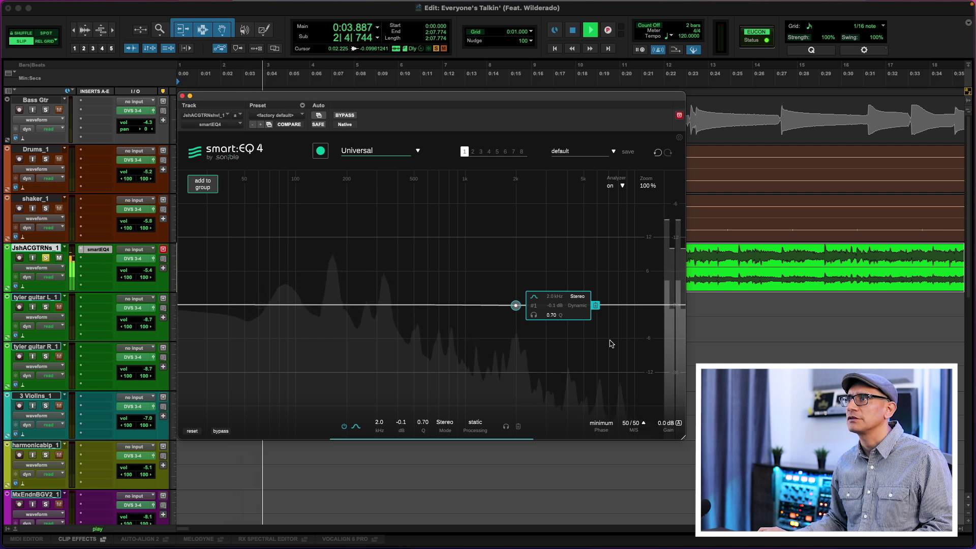
key("space")
scroll(515, 307, "down", 2)
scroll(514, 308, "up", 4)
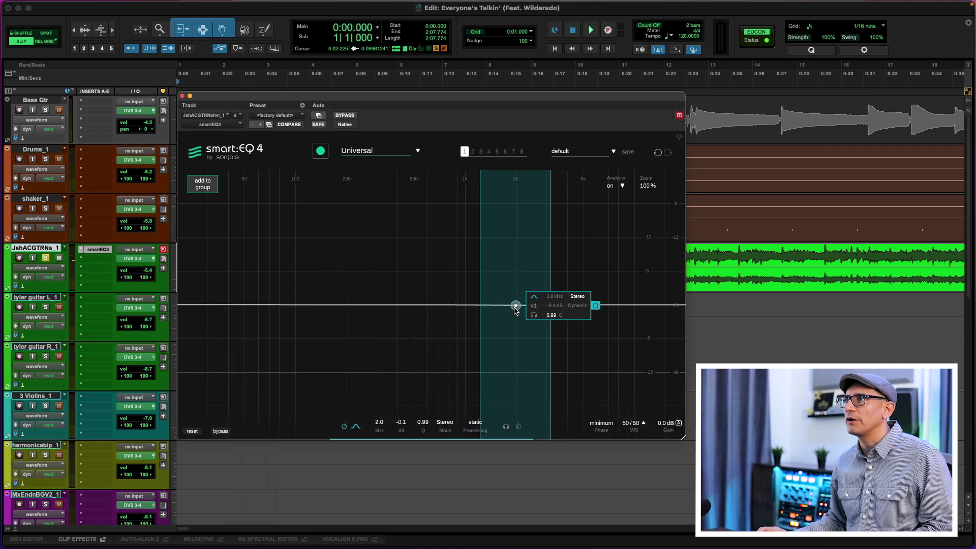
Make the 2 kHz band dynamic with -5 dB range, 5:1 ratio and 5 ms attack.
left_click(577, 306)
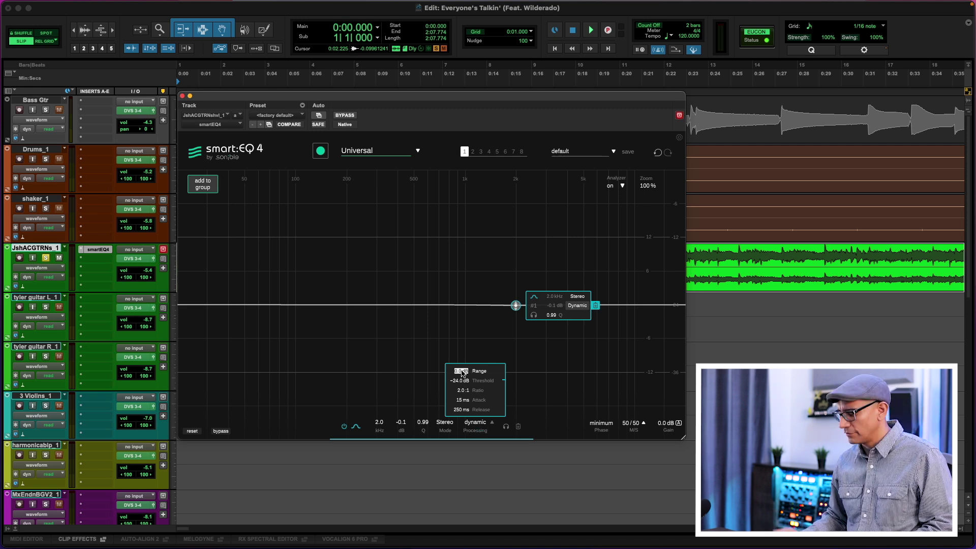
type("-5")
key("Return")
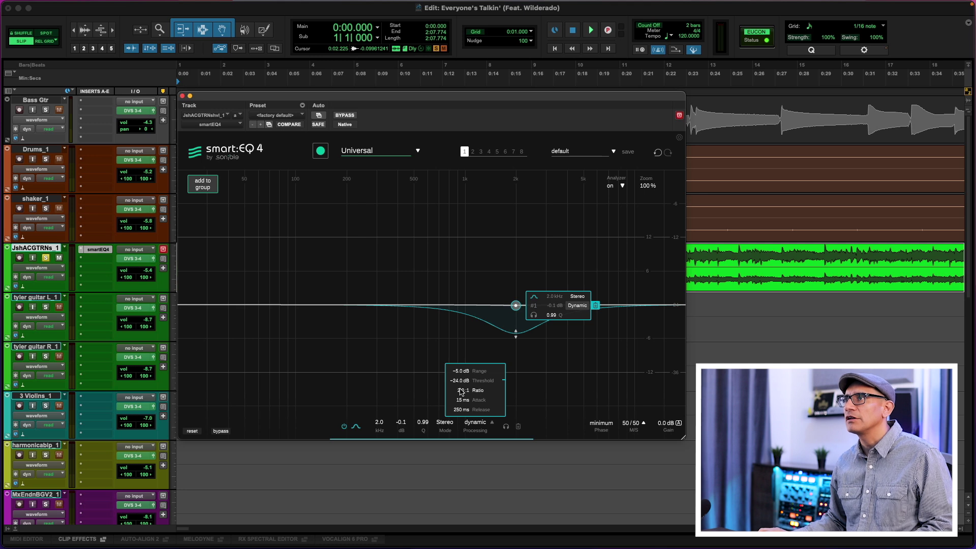
type("5")
key("Return")
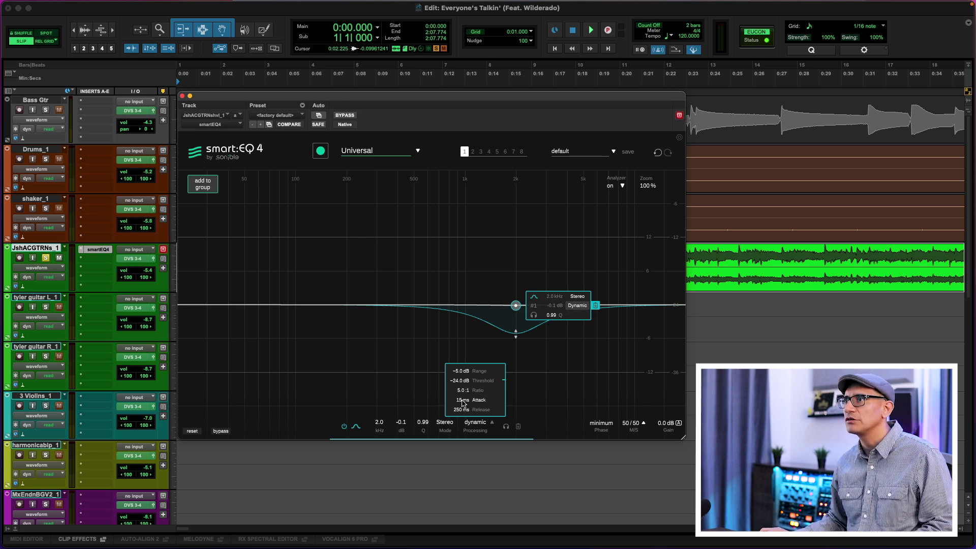
type("5")
key("Return")
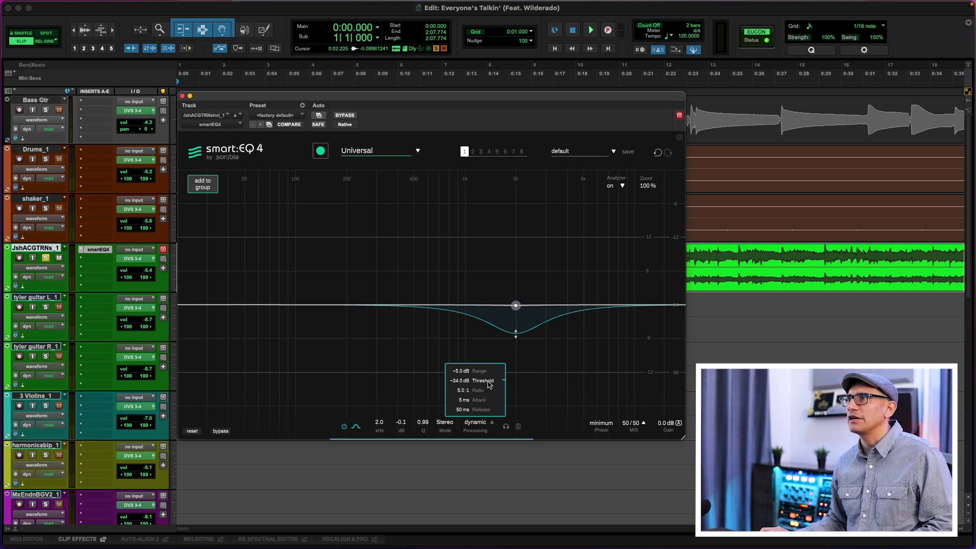
While playing, set the threshold to about -41 dB and deepen the range to roughly -7 dB.
left_click_drag(487, 416, 496, 388)
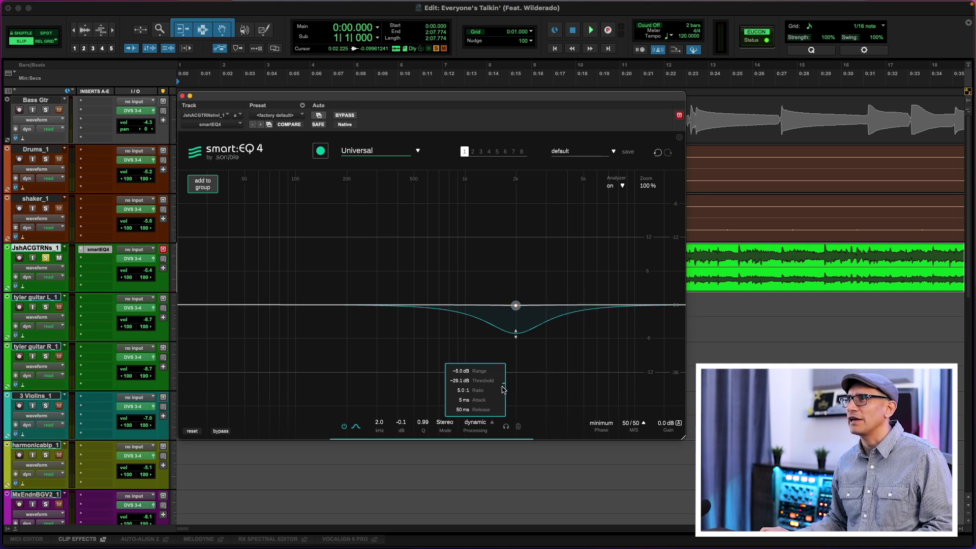
key("space")
left_click_drag(486, 391, 484, 396)
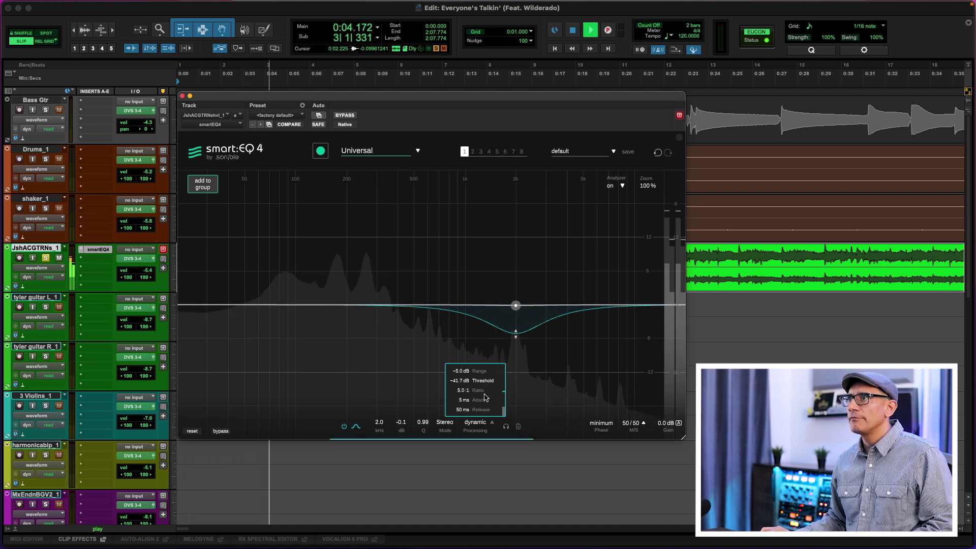
key("space")
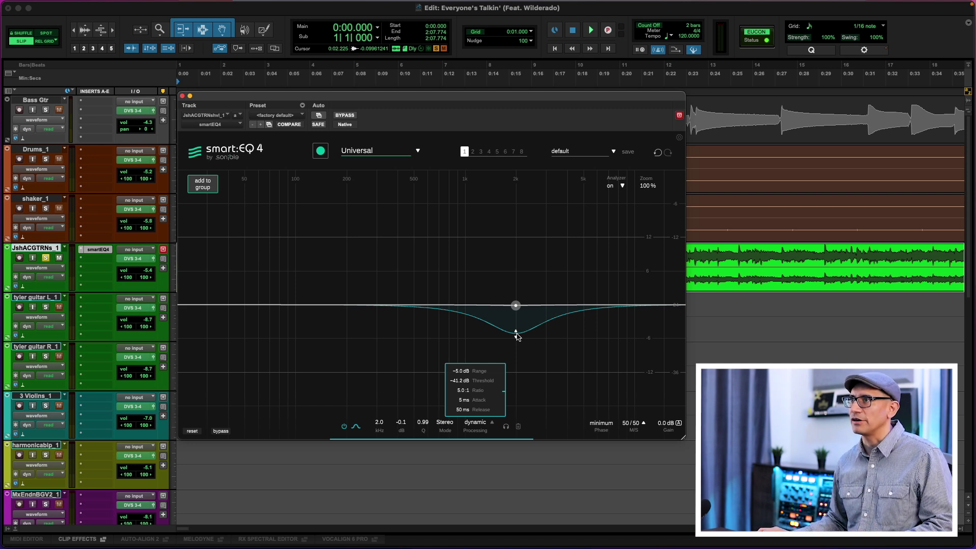
left_click_drag(518, 337, 517, 344)
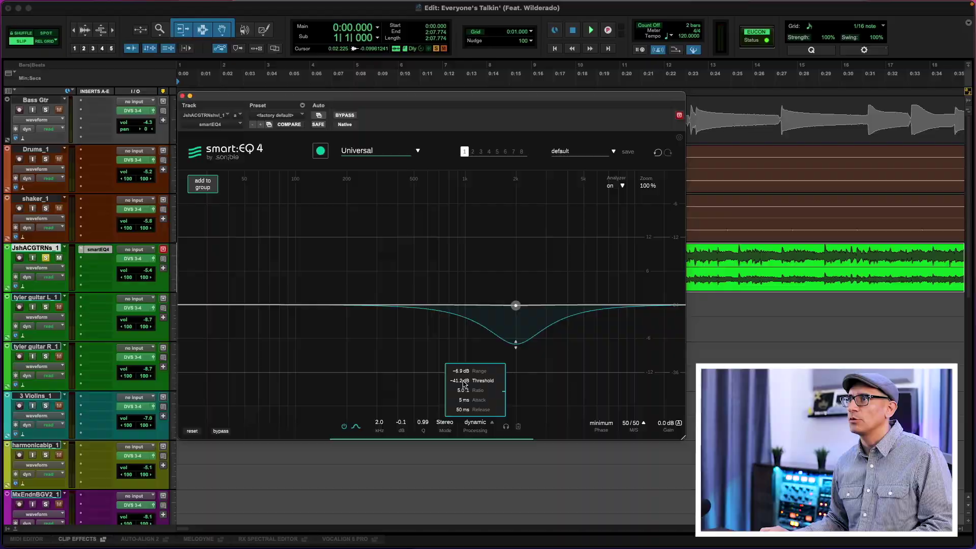
Nudge the dynamic band's threshold up to -40.8 dB.
scroll(464, 385, "up", 2)
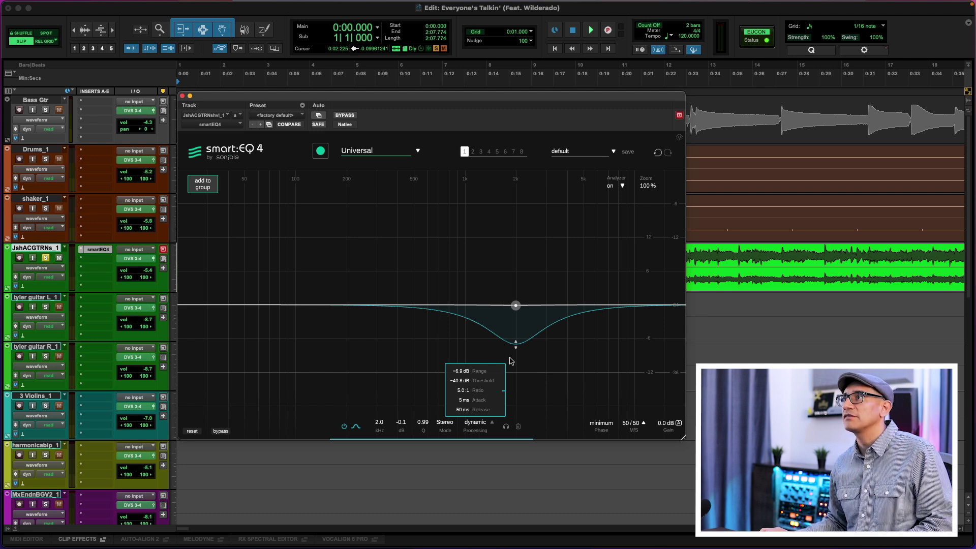
Widen the dynamic 2 kHz band to Q 0.85 while auditioning, and set phase to minimum.
mouse_move(517, 310)
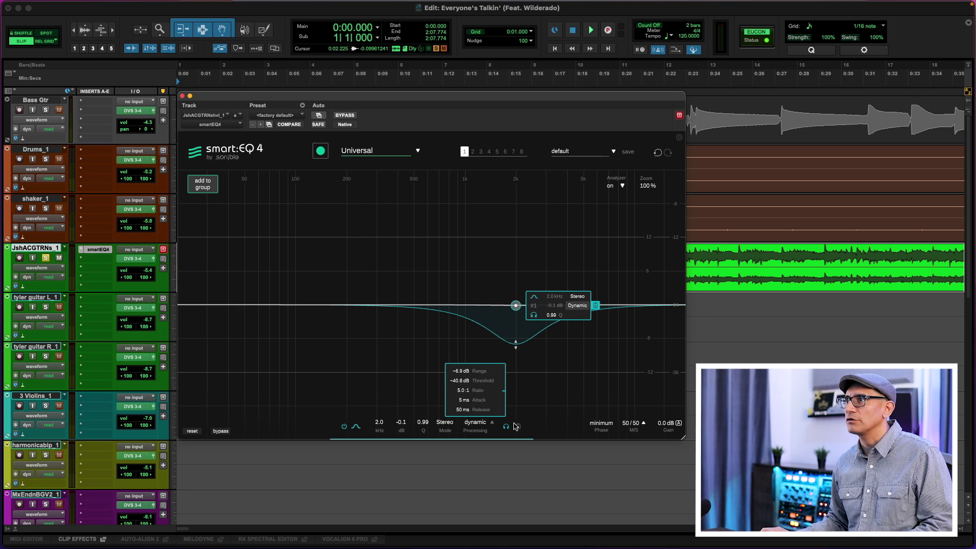
key("space")
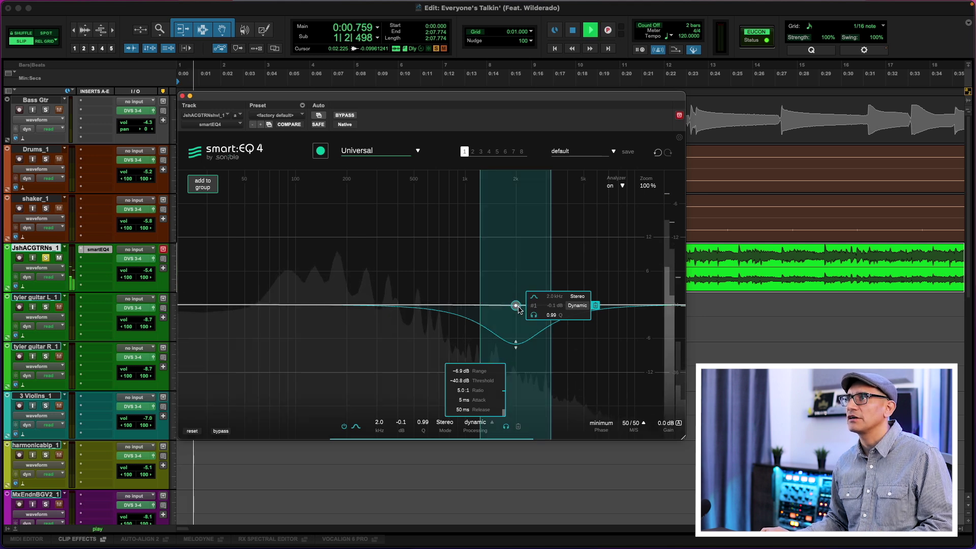
scroll(518, 309, "down", 3)
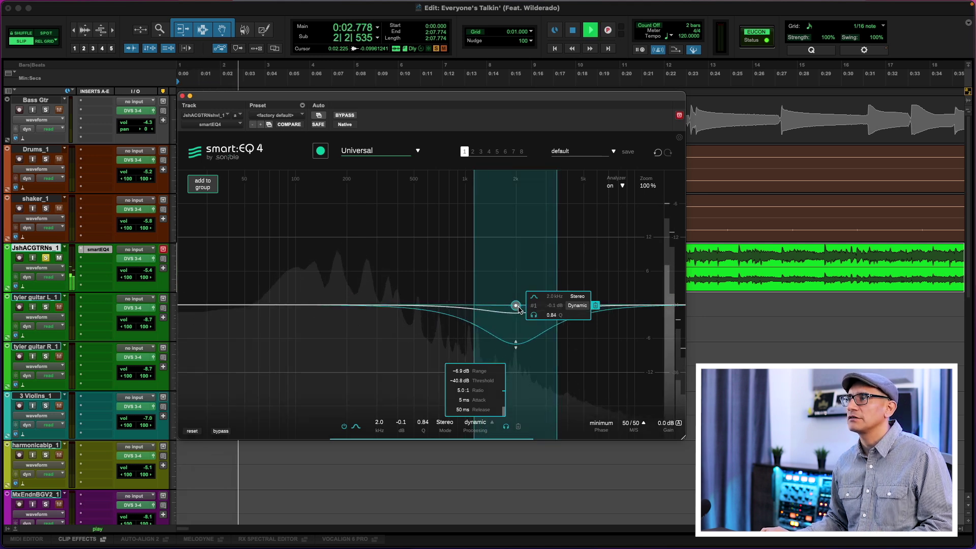
key("space")
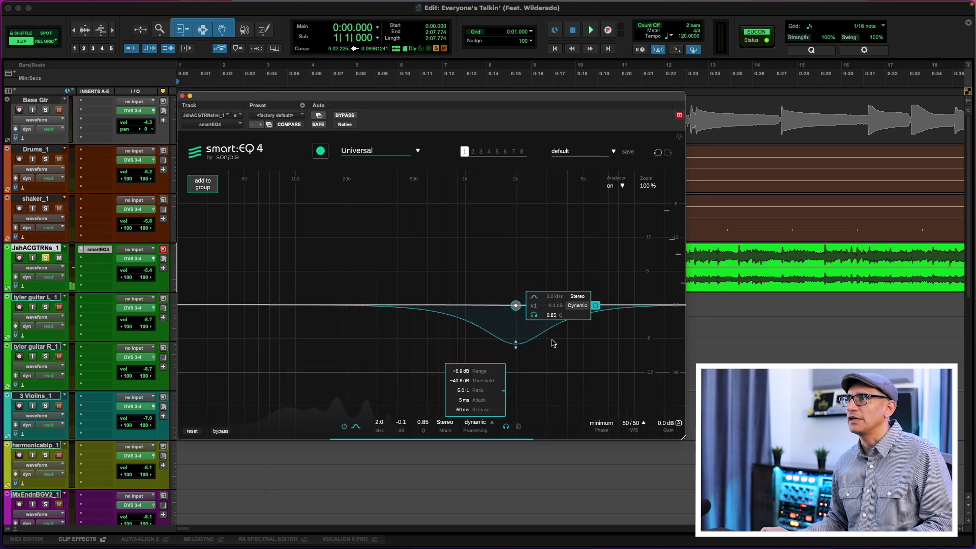
left_click(602, 424)
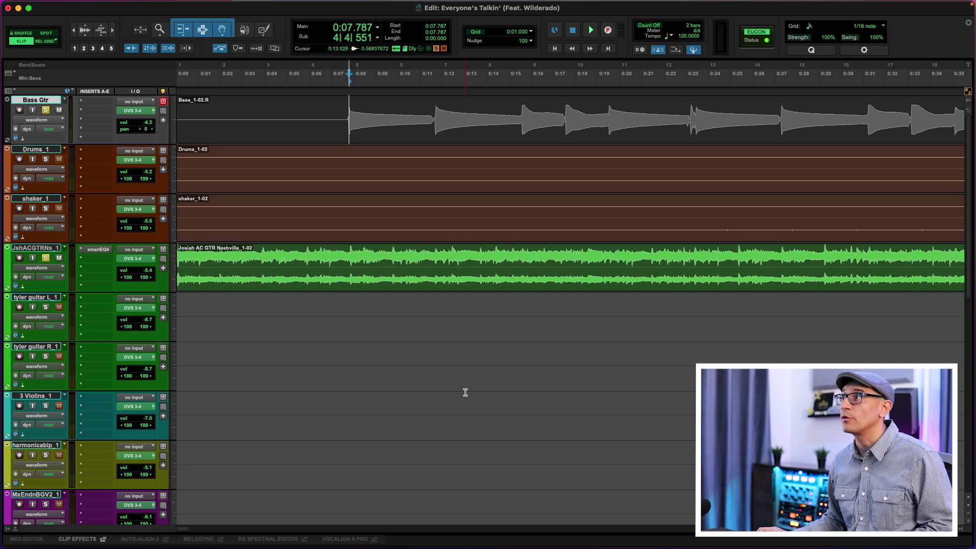
Play the session, then select the Bass Gtr clip from 0:07.787 to 0:14.749.
key("space")
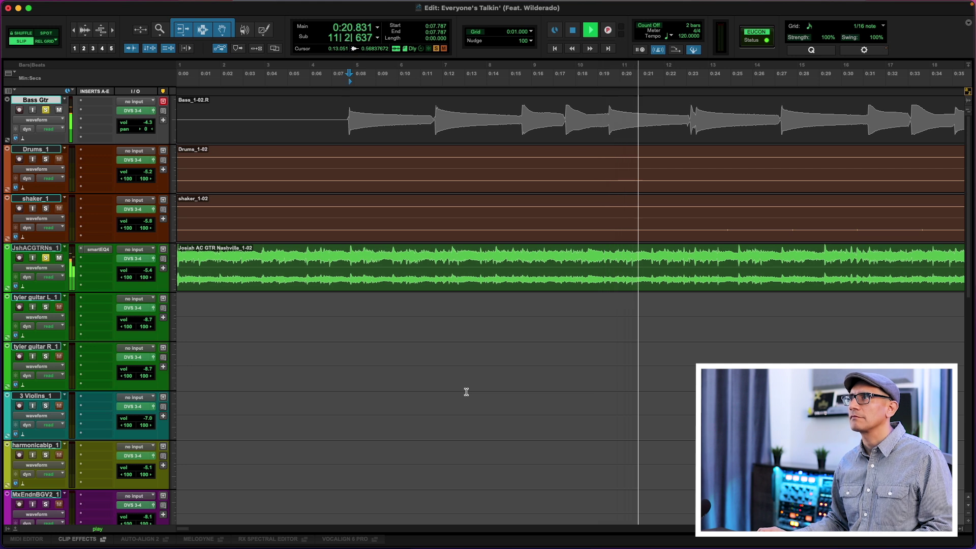
key("space")
left_click_drag(349, 118, 520, 131)
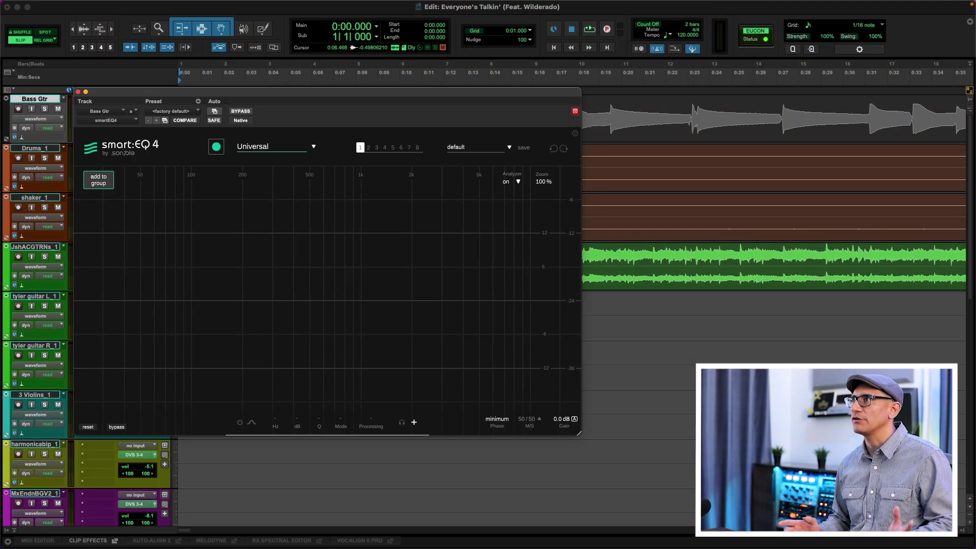
Create a smart:EQ group named Low-Mids and begin adding another track's instance.
left_click(99, 180)
type("Low-Mids")
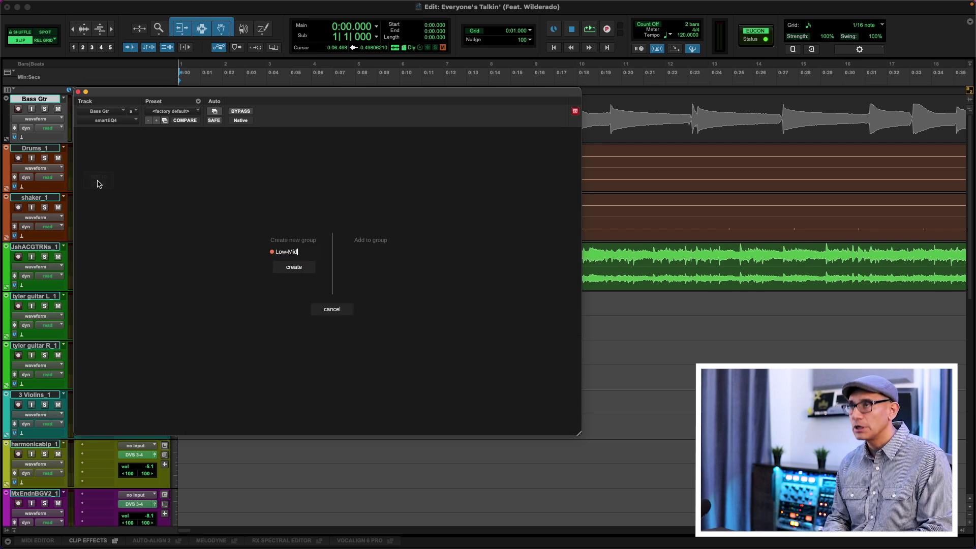
left_click(294, 267)
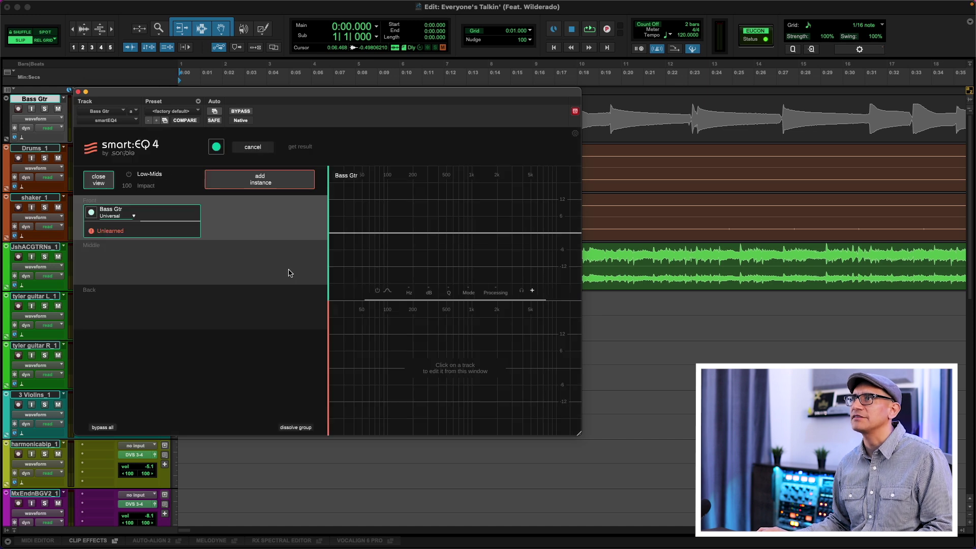
left_click(270, 188)
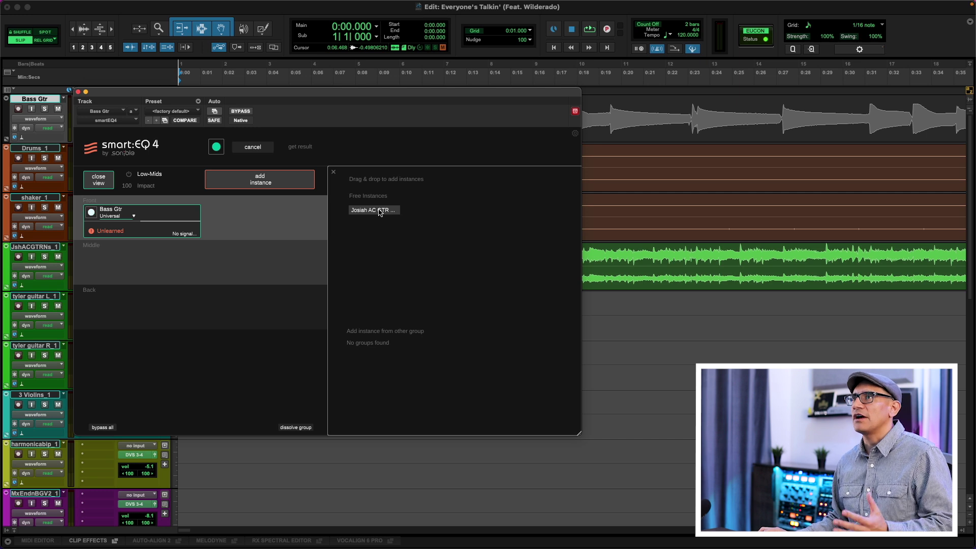
Place the guitar in Middle, profile Bass Gtr as Bass and the guitar as Guitar Acoustic, then play to learn.
left_click_drag(379, 211, 198, 263)
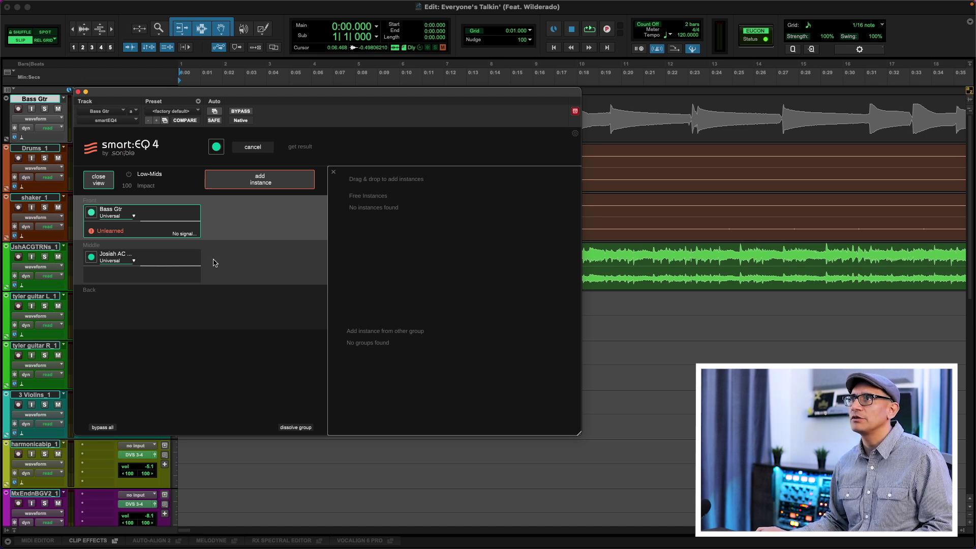
left_click(134, 217)
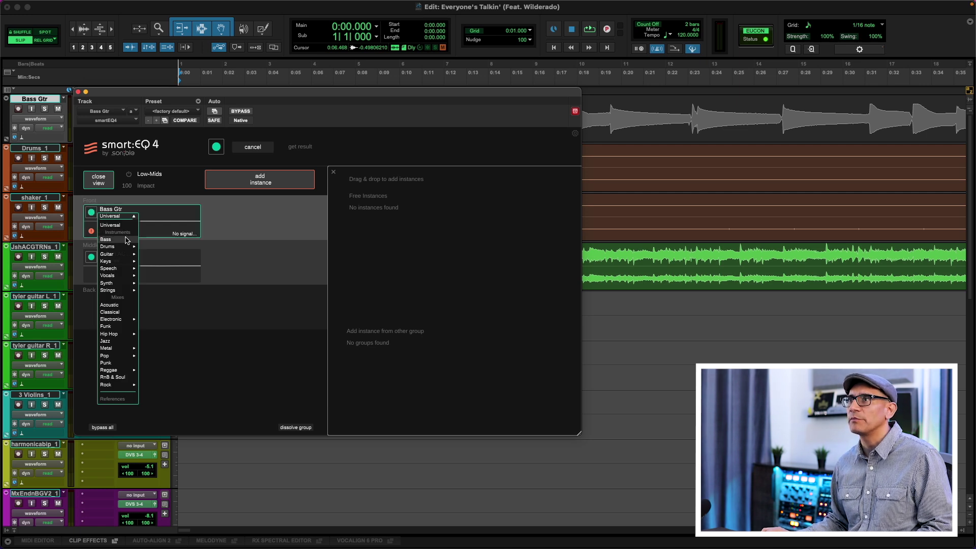
left_click(106, 239)
left_click(132, 261)
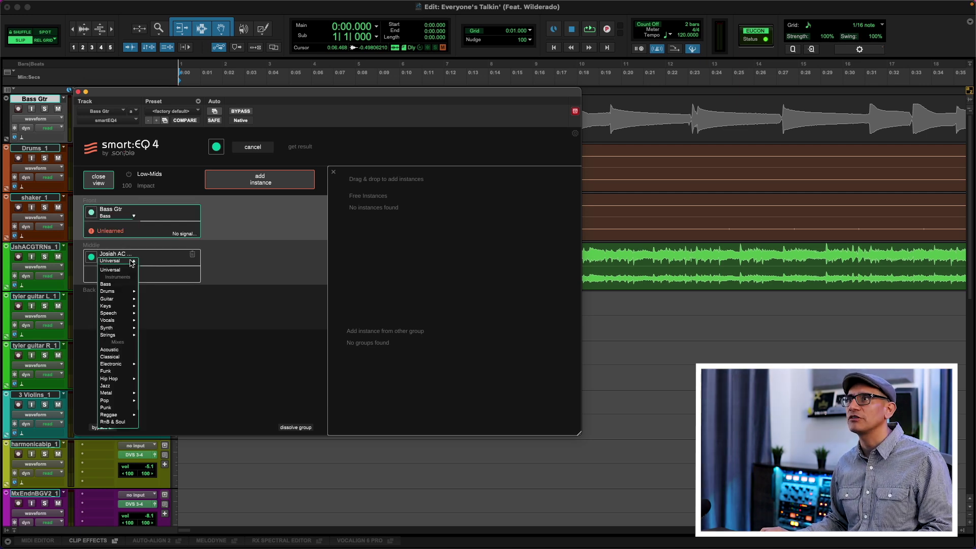
mouse_move(123, 300)
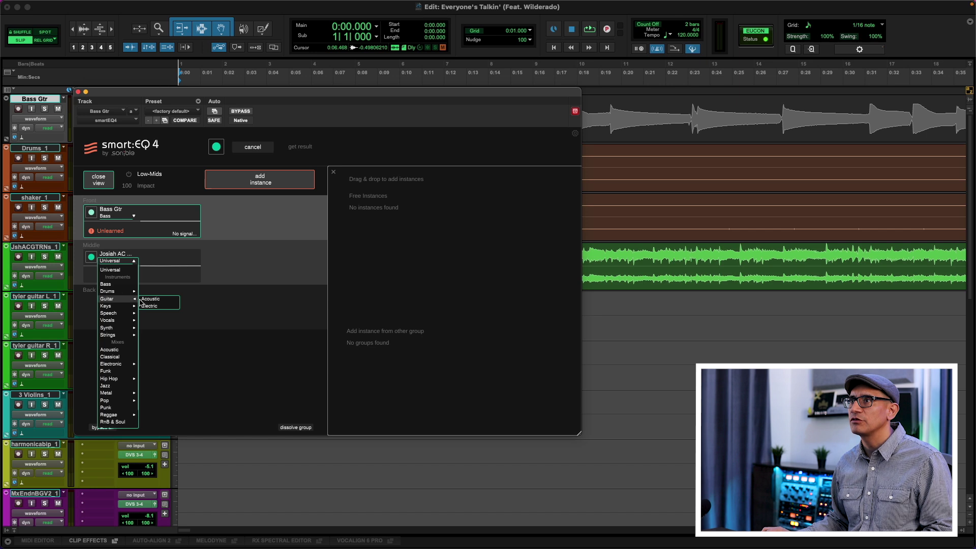
left_click(152, 299)
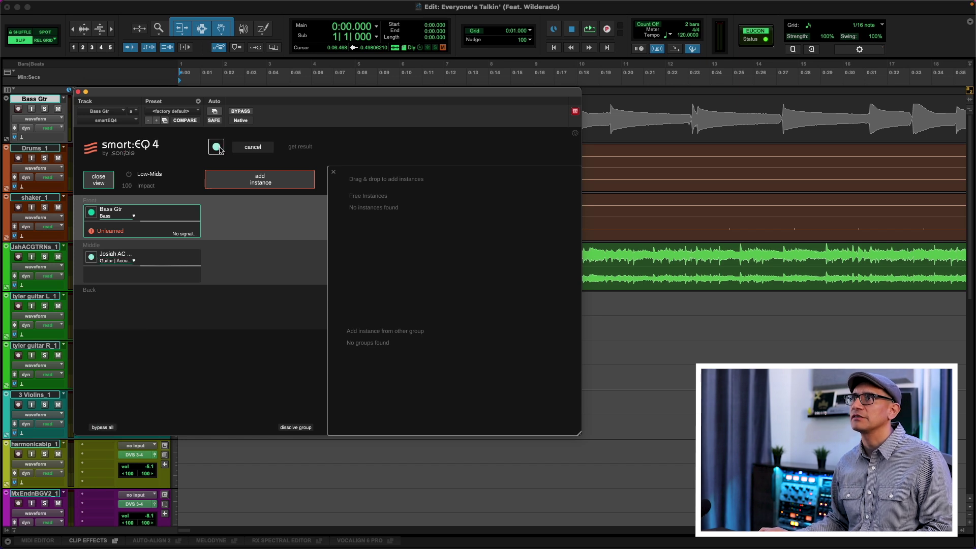
key("space")
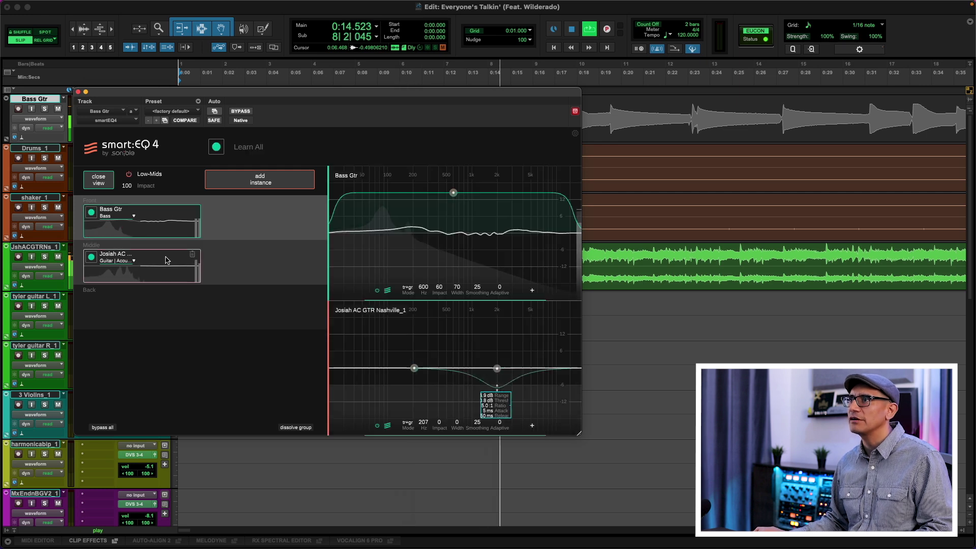
Stop playback after learning, then boost the guitar's ~207 Hz band and flatten it to 0 dB.
key("space")
left_click_drag(414, 368, 416, 359)
scroll(417, 361, "up", 10)
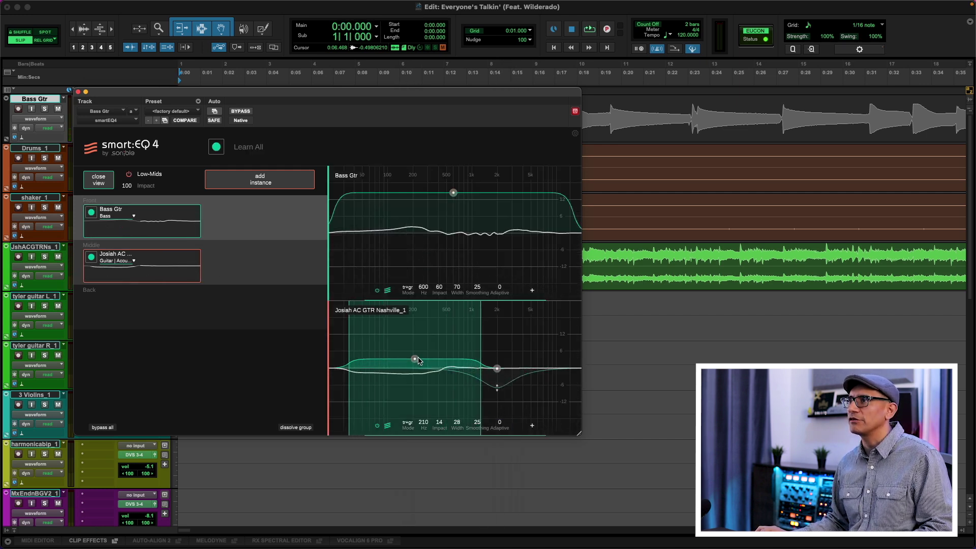
left_click_drag(418, 360, 427, 368)
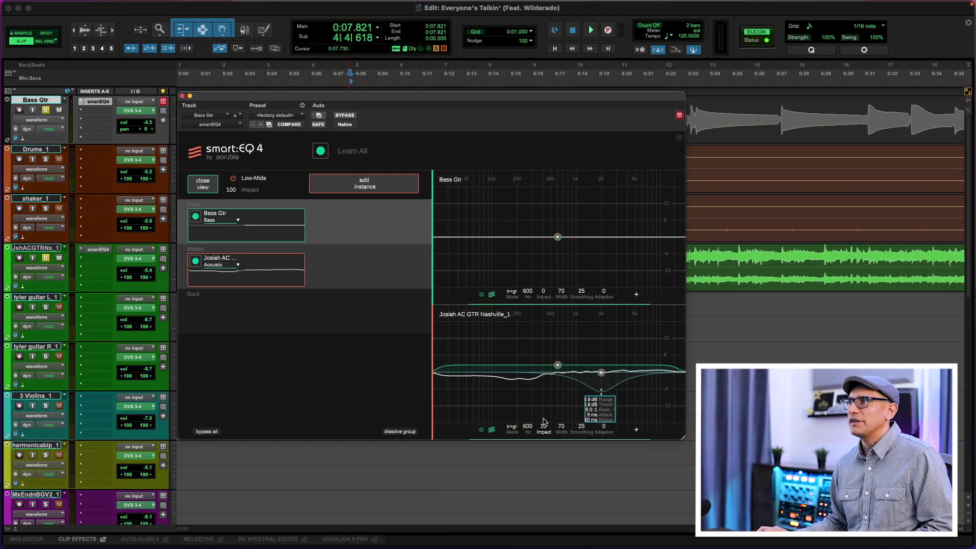
Raise the acoustic guitar band's Impact to 39 and shift the band down toward 241 Hz.
left_click_drag(544, 422, 559, 517)
left_click_drag(557, 348, 521, 382)
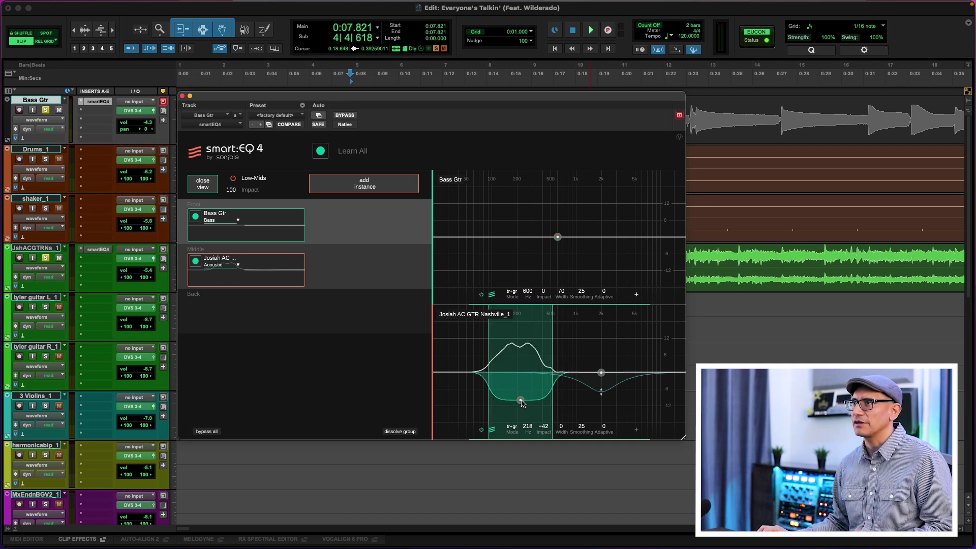
Try the guitar band around 175–182 Hz against playback, settling on a small boost near 207 Hz.
left_click_drag(521, 391, 504, 412)
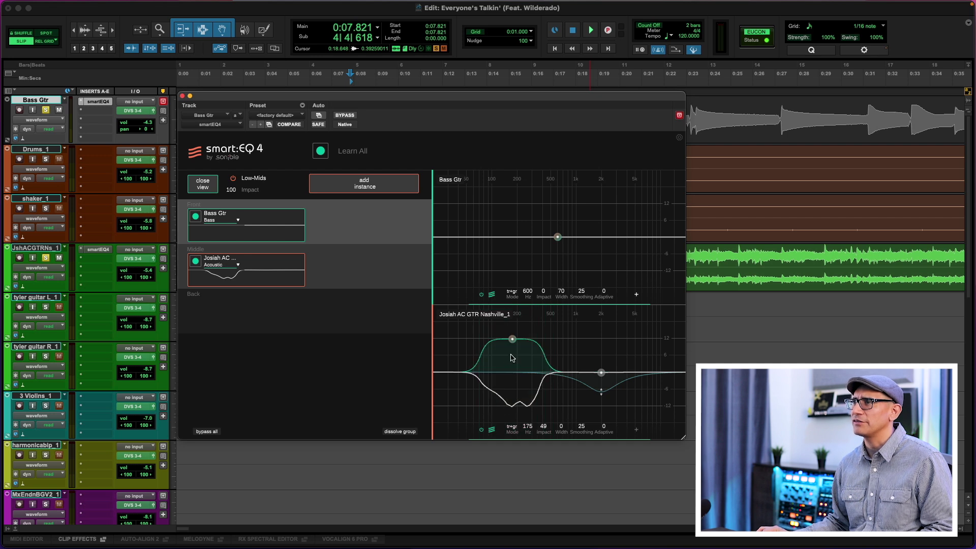
left_click_drag(513, 344, 515, 366)
key("space")
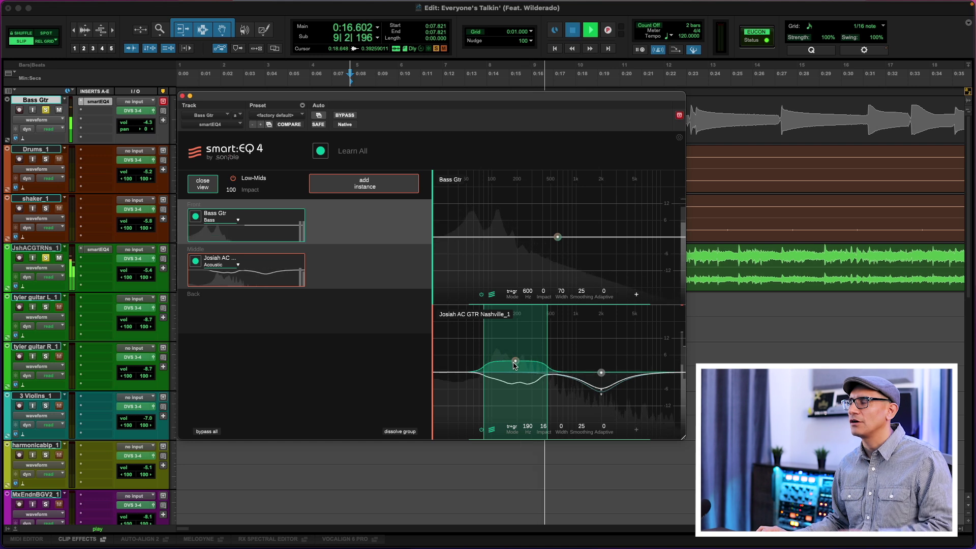
key("space")
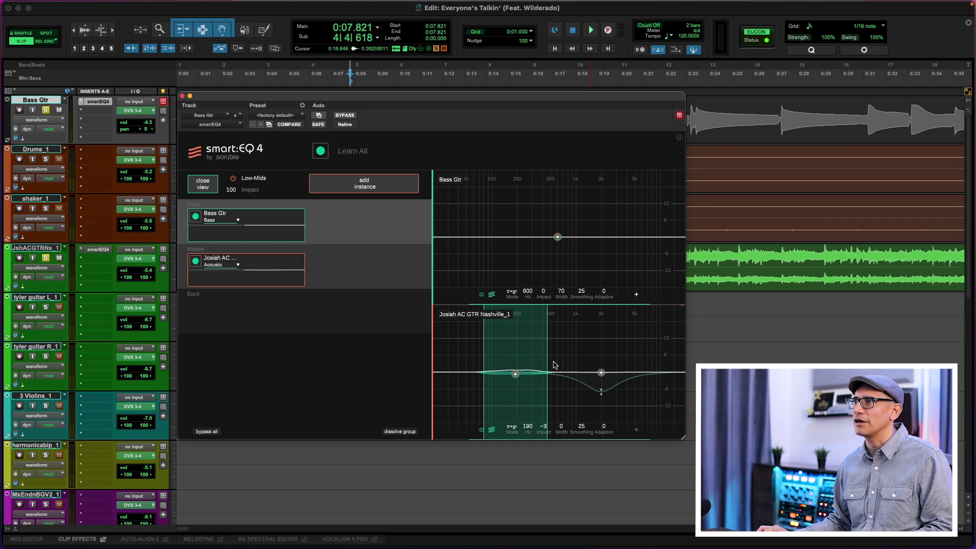
mouse_move(515, 346)
left_mouse_down()
mouse_move(562, 356)
mouse_move(503, 374)
mouse_move(513, 360)
left_mouse_up()
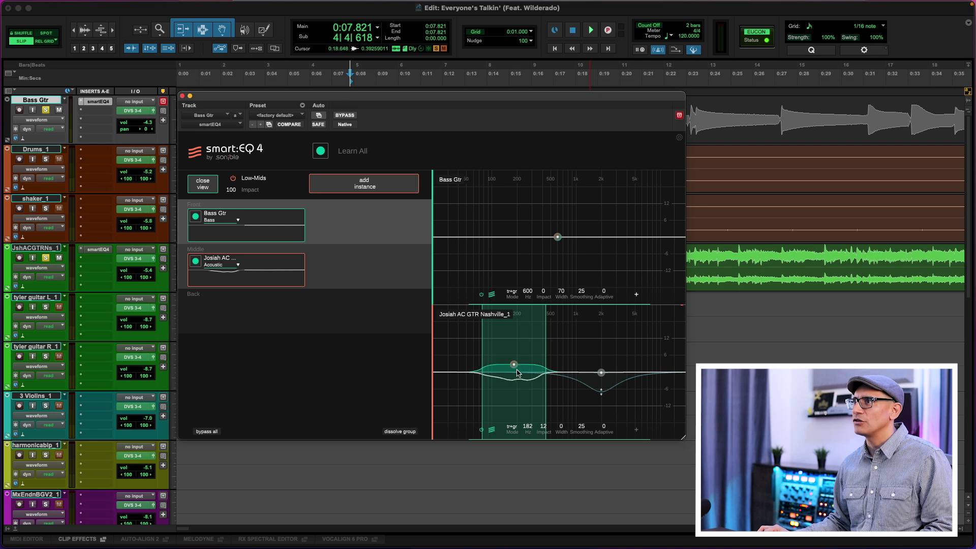
mouse_move(520, 359)
left_mouse_down()
mouse_move(519, 391)
mouse_move(524, 367)
left_mouse_up()
key("space")
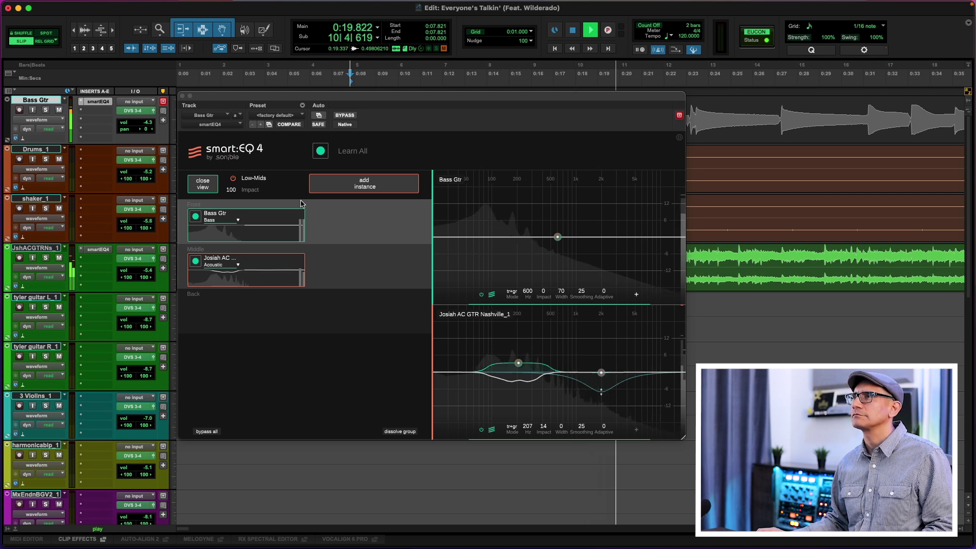
key("space")
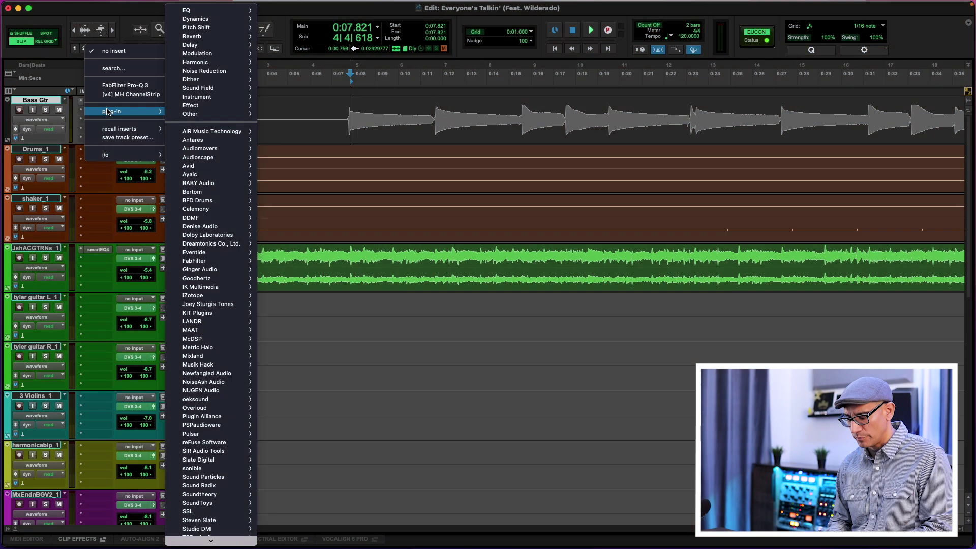
Insert smart:comp 2 on Bass Gtr via 'smartc', choose Bass | Electric, and play so it learns.
type("smartc")
key("Return")
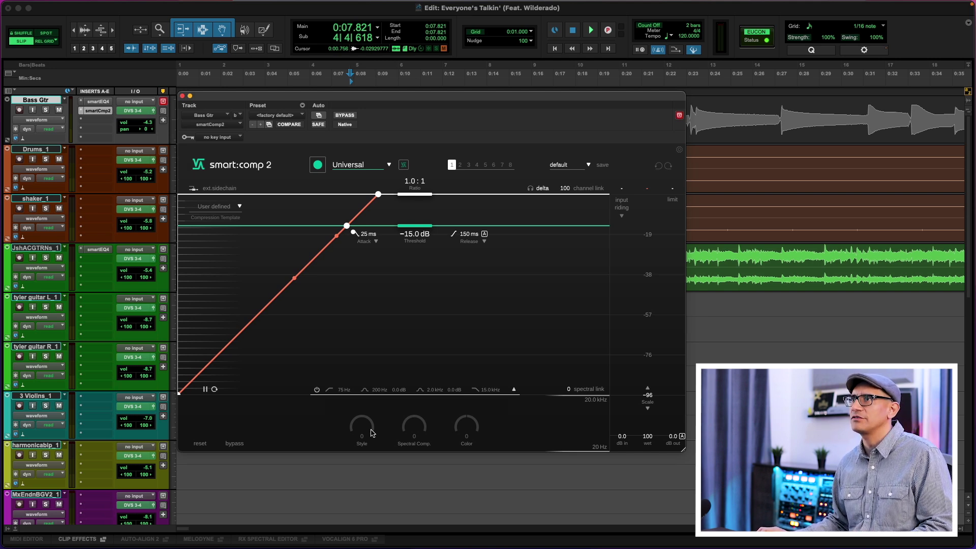
left_click(353, 168)
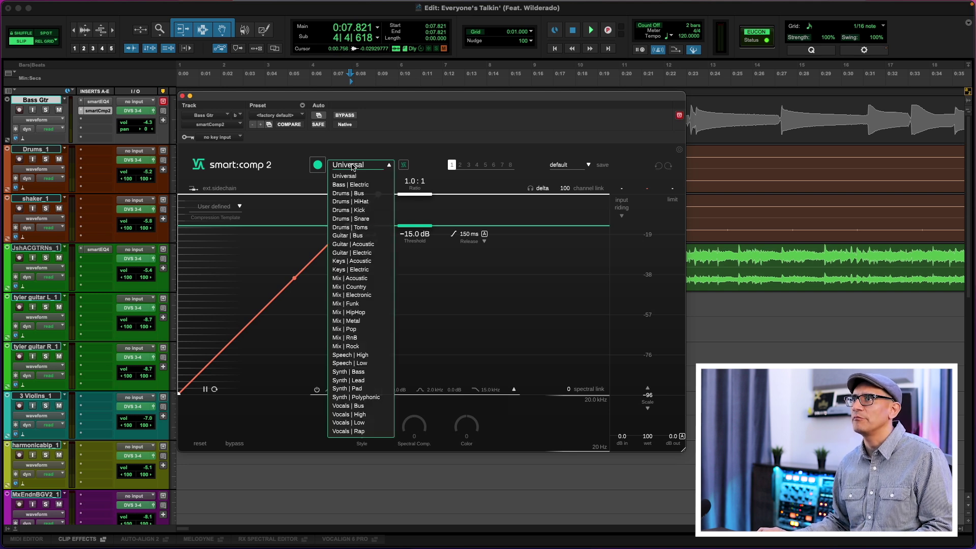
left_click(351, 184)
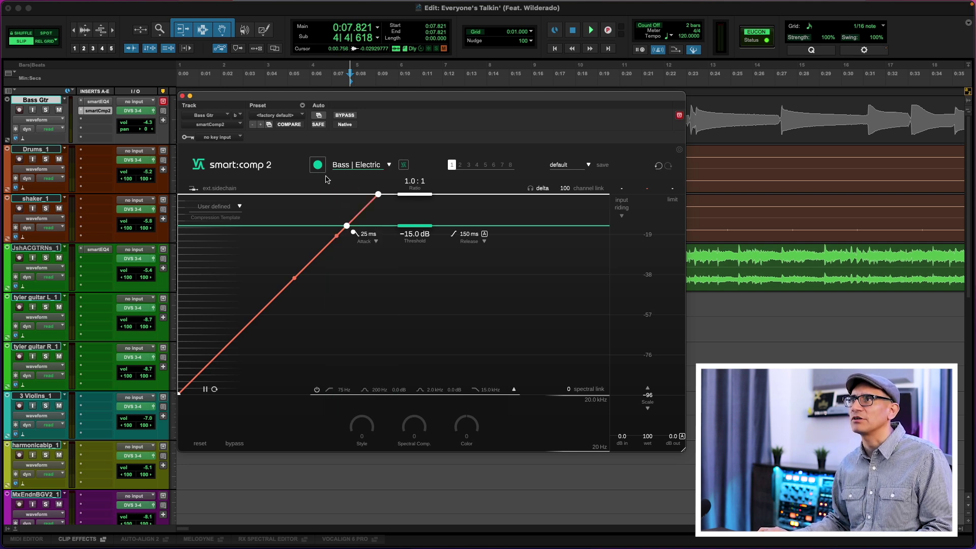
key("space")
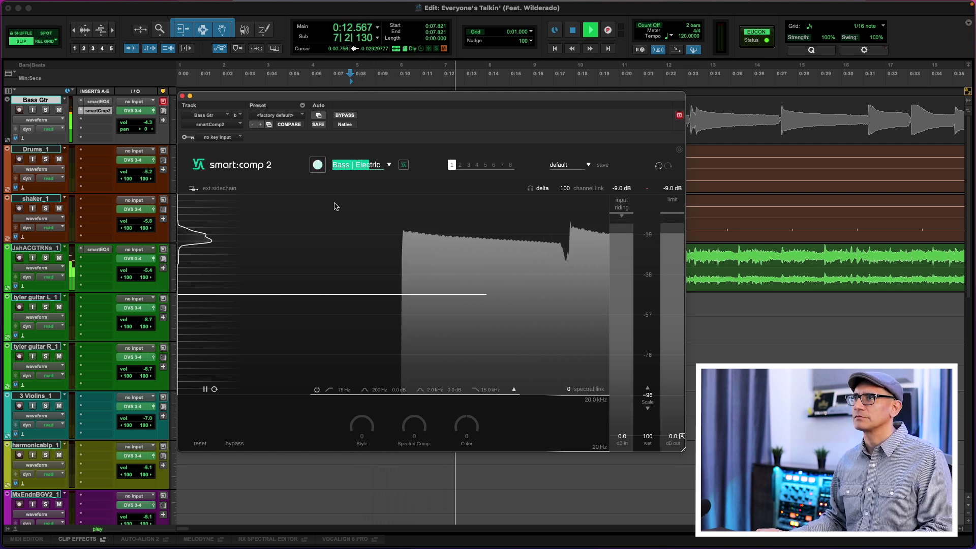
key("space")
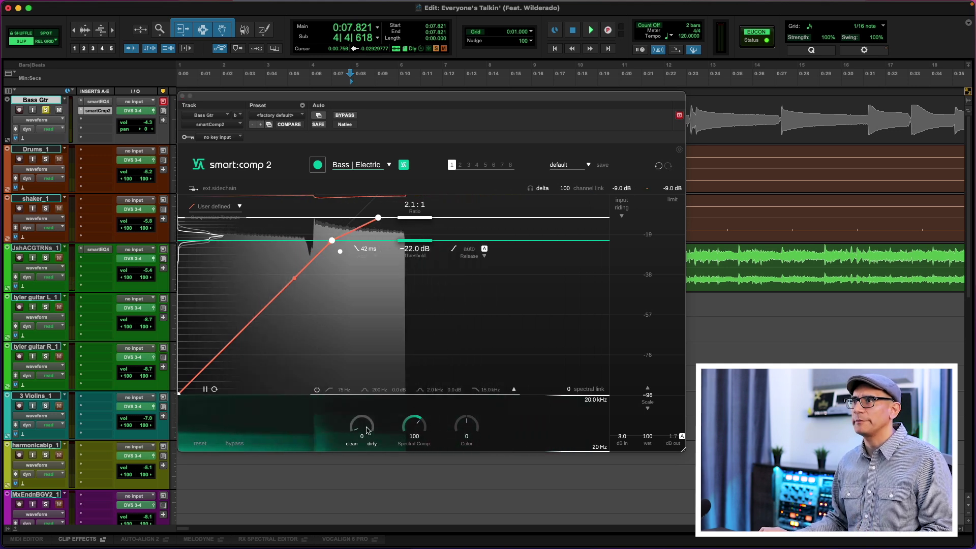
left_click_drag(363, 430, 372, 402)
mouse_move(467, 426)
left_mouse_down()
mouse_move(462, 395)
mouse_move(464, 427)
left_mouse_up()
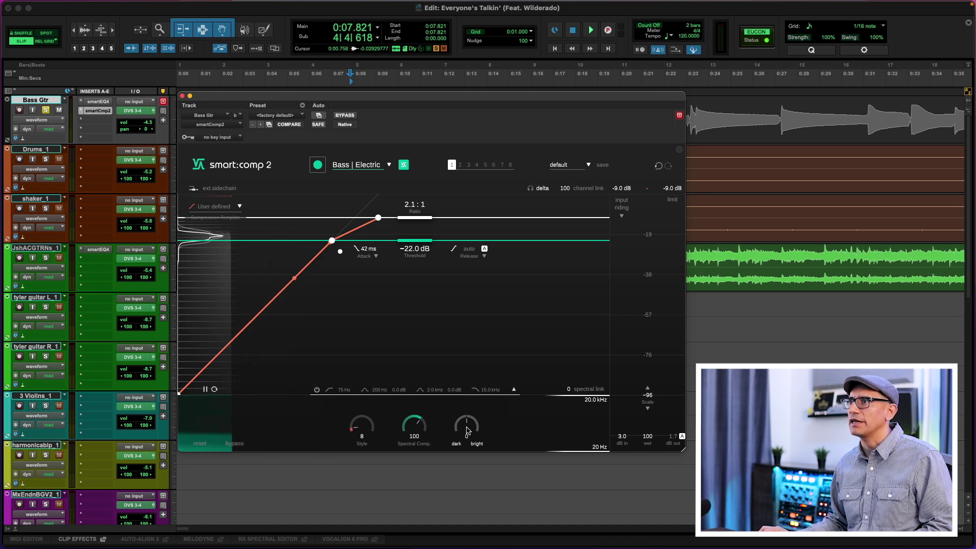
left_click_drag(648, 402, 647, 326)
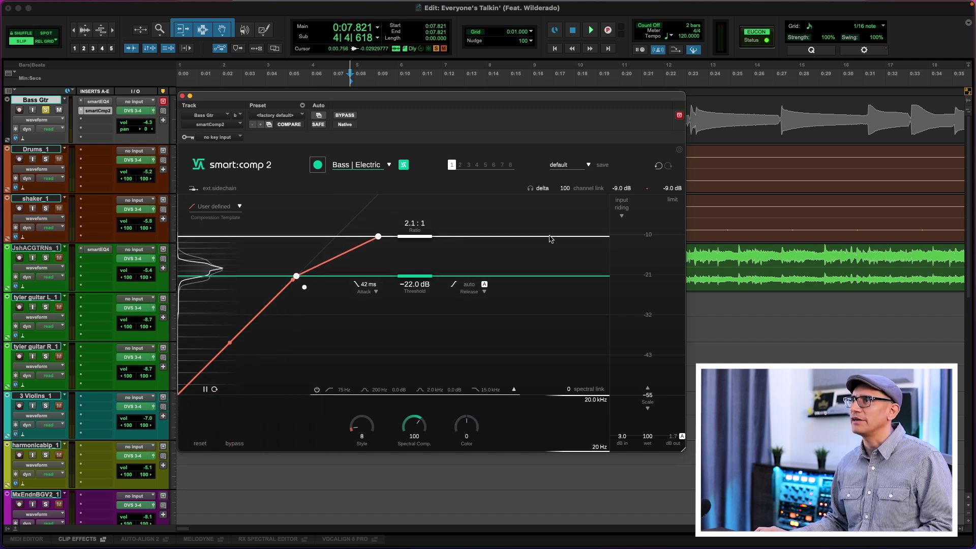
left_click_drag(647, 394, 655, 331)
left_click_drag(651, 341, 649, 360)
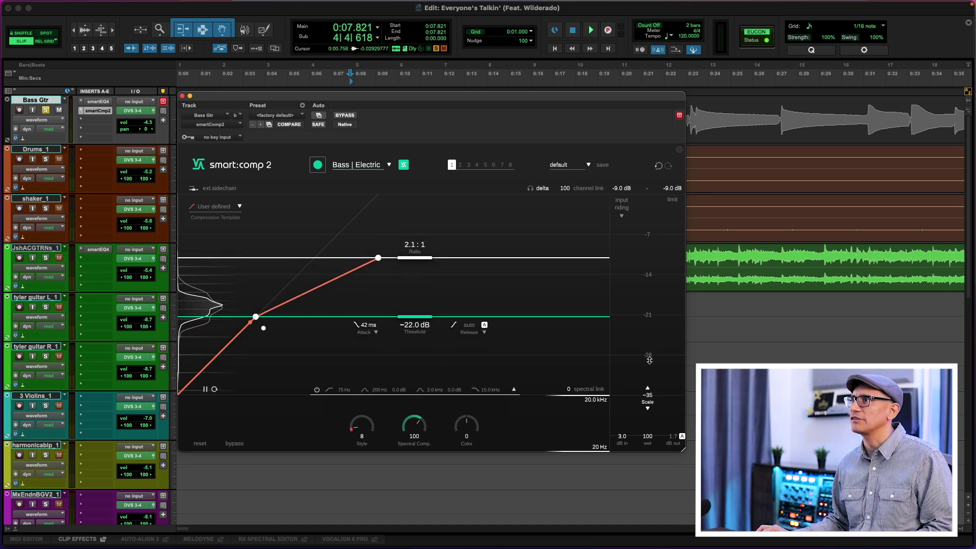
key("space")
key("space")
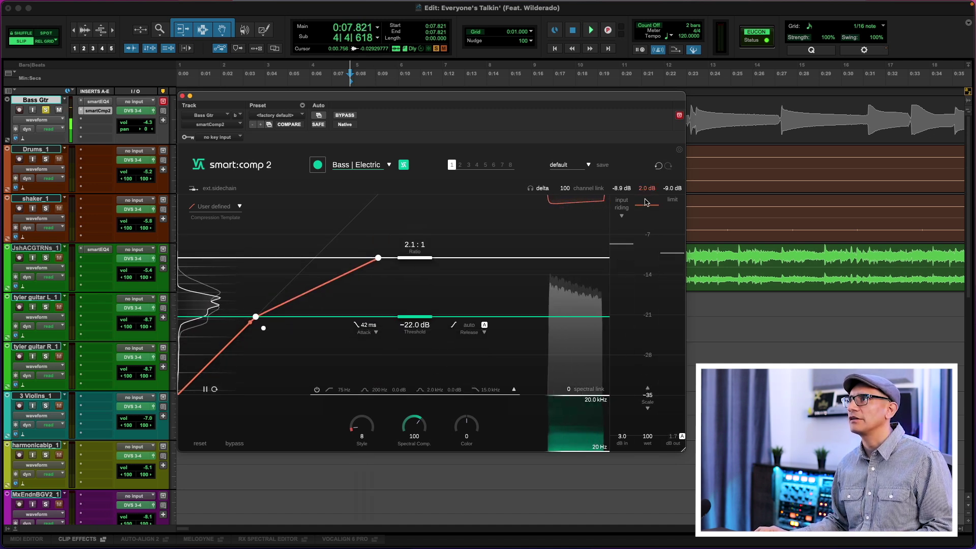
key("space")
left_click_drag(361, 427, 364, 320)
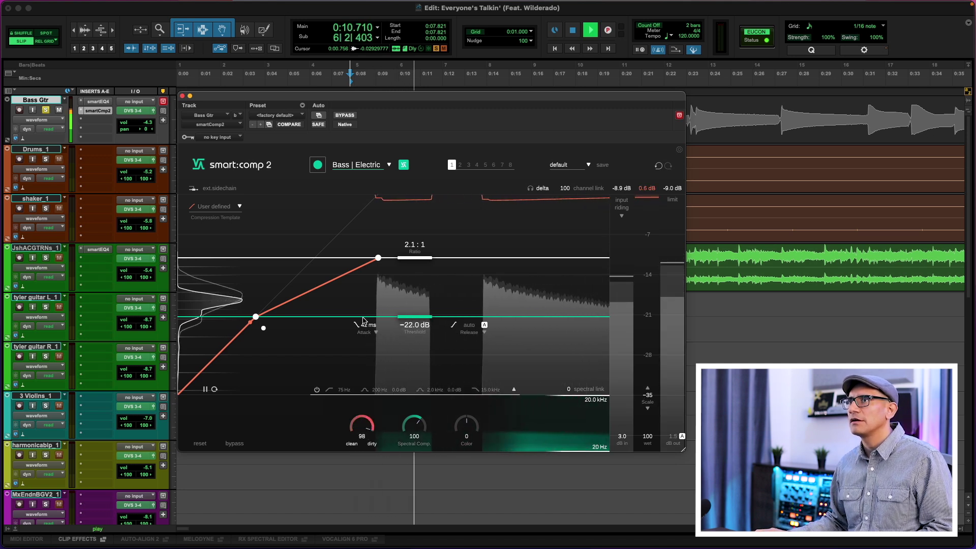
left_click(45, 257)
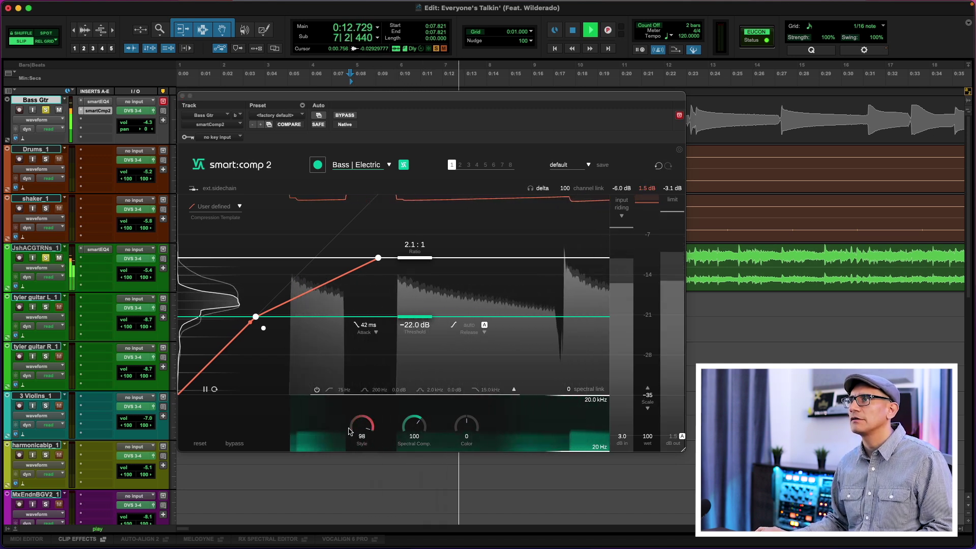
left_click_drag(362, 427, 378, 450)
left_click_drag(466, 425, 466, 380)
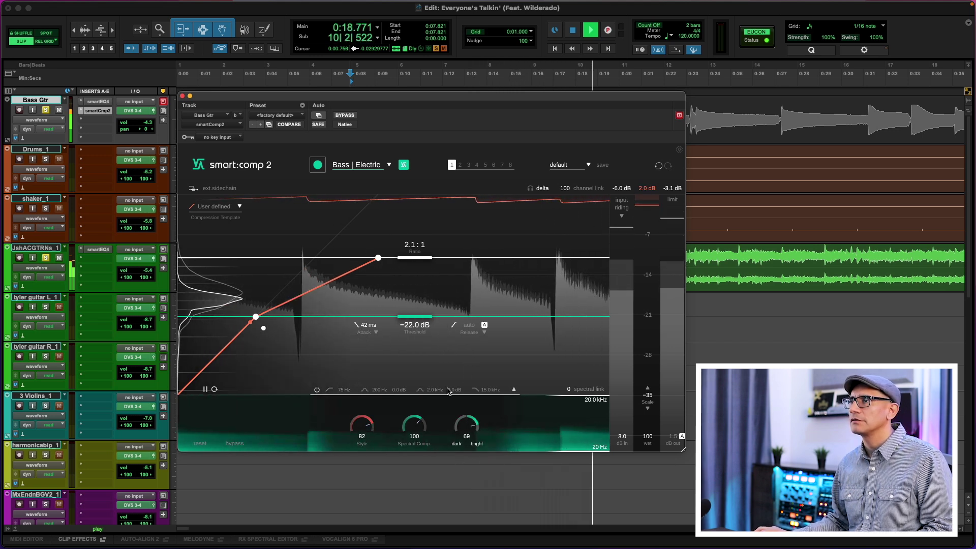
left_click_drag(375, 426, 373, 489)
key("space")
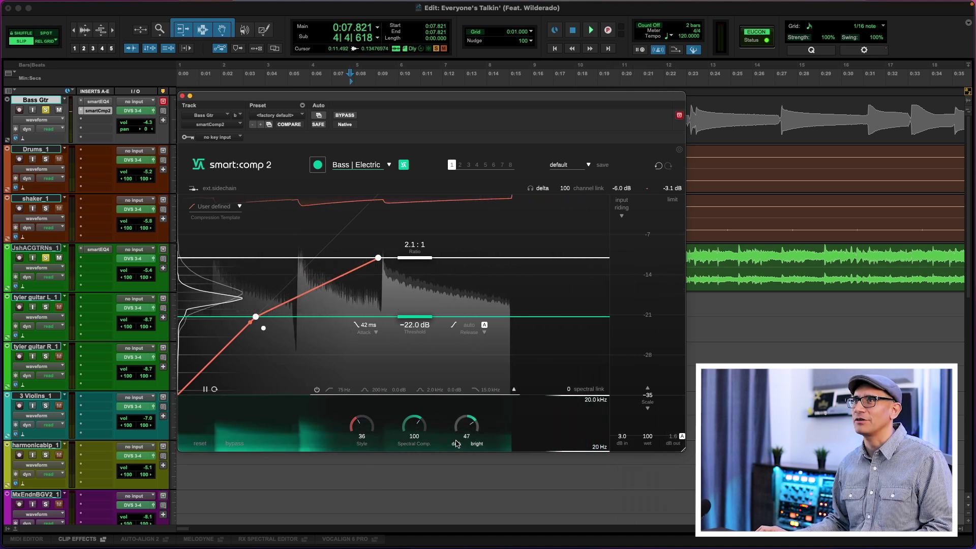
left_click(103, 301)
key("space")
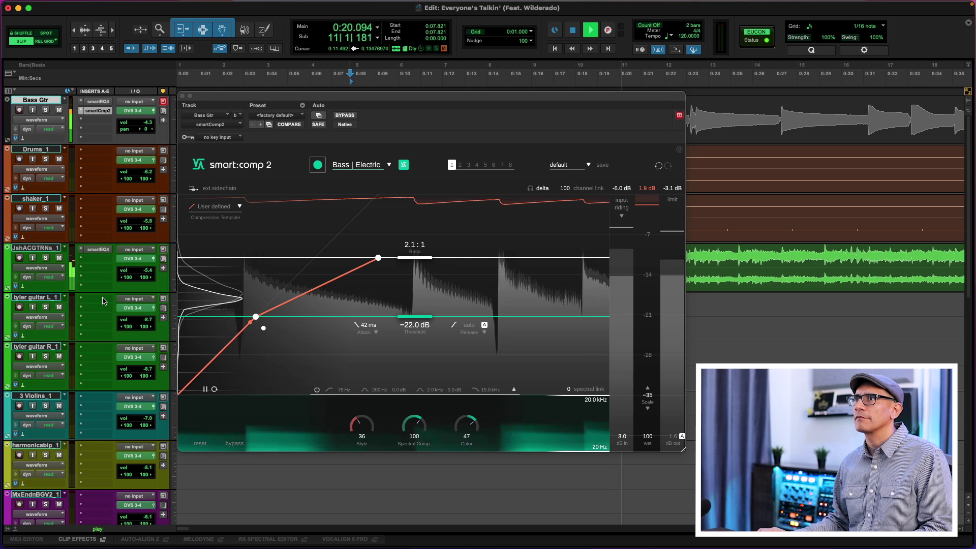
key("space")
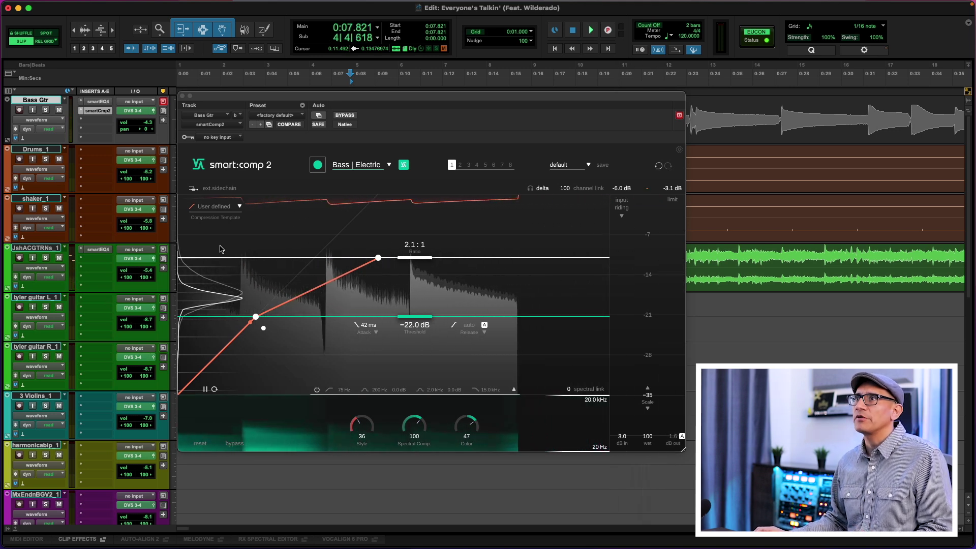
Look over the Compression Template list without changing it and ease the bass ratio to 1.8:1.
left_click(237, 207)
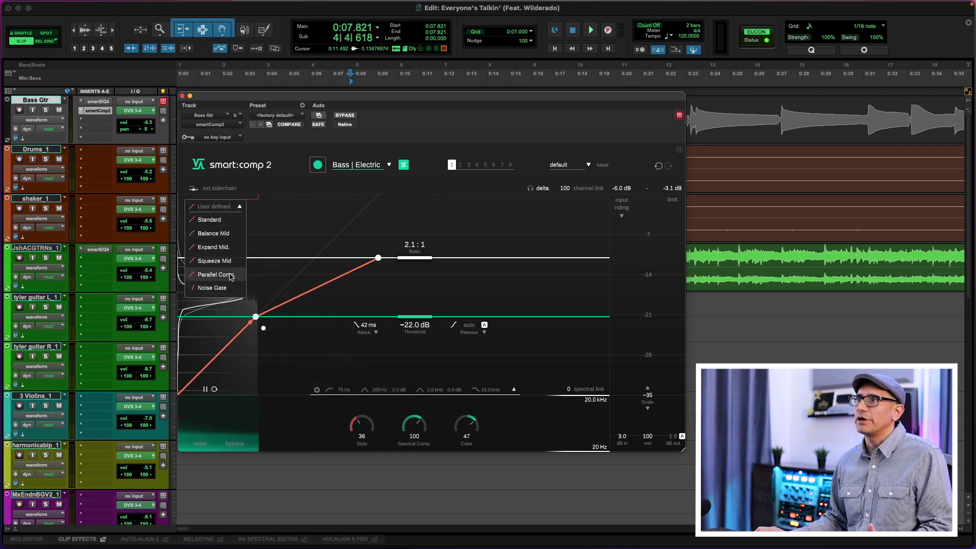
left_click(271, 279)
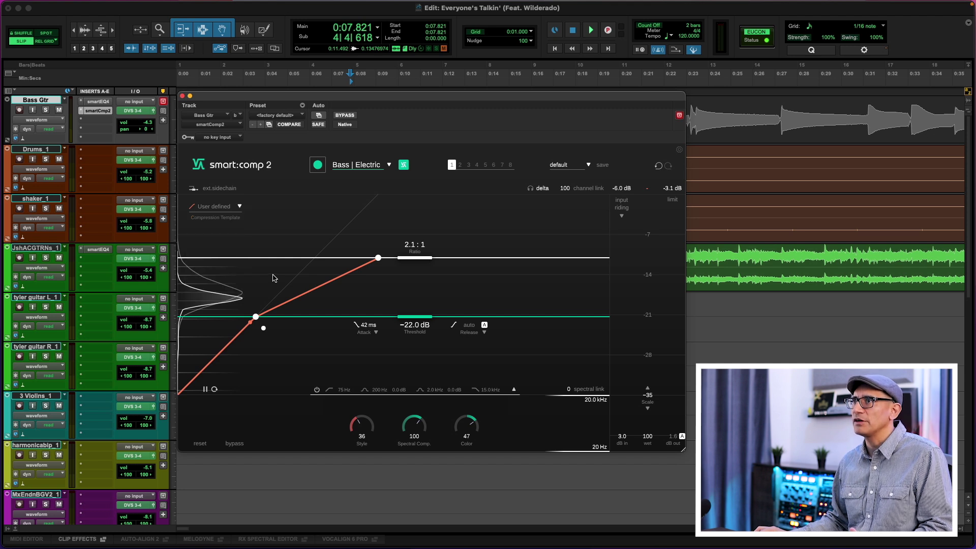
left_click_drag(419, 253, 421, 245)
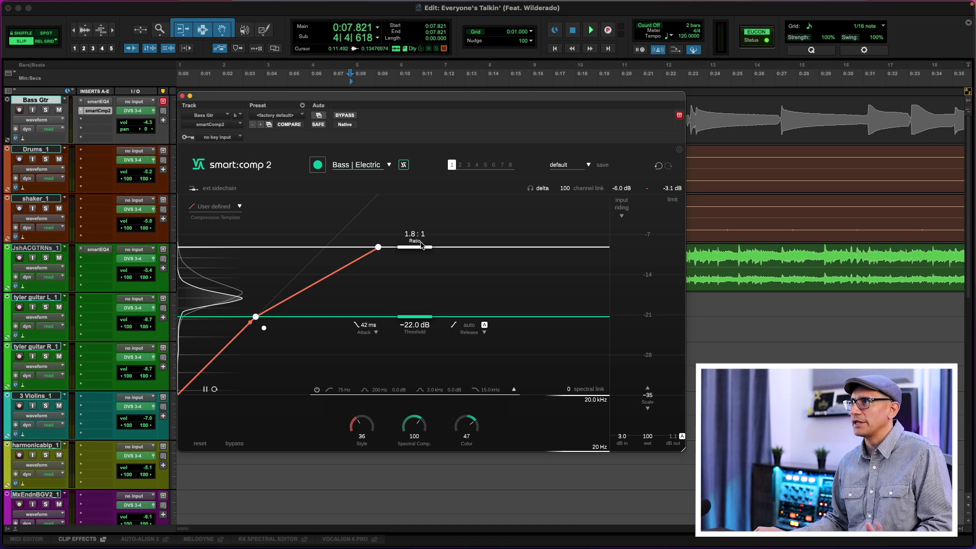
Close the bass compressor window and zoom out to show the vocal tracks and Master.
key("super+w")
key("super+bracketleft")
scroll(368, 309, "down", 10)
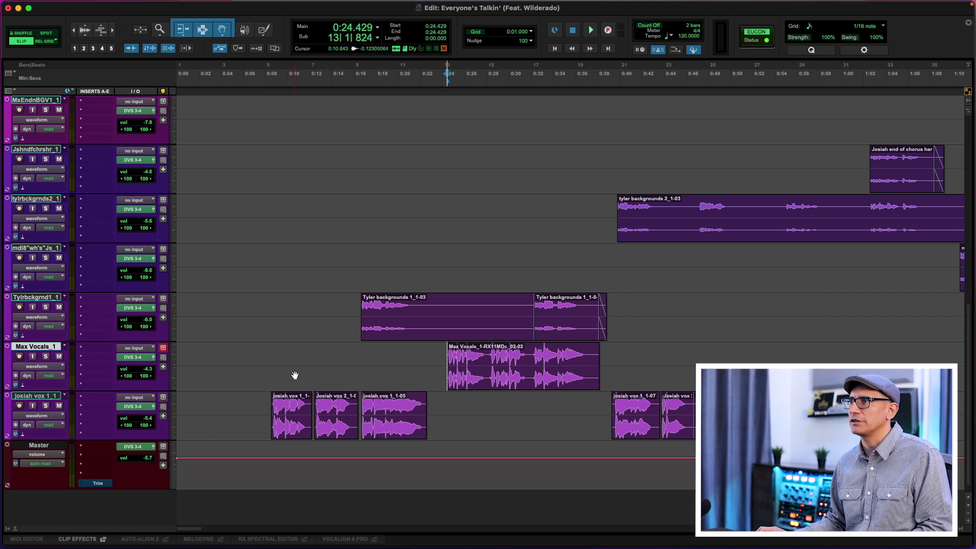
Zoom in and play from 0:24, then insert smartEQ4 on Max Vocals_1 through the 'smarte' search.
key("super+bracketright")
key("space")
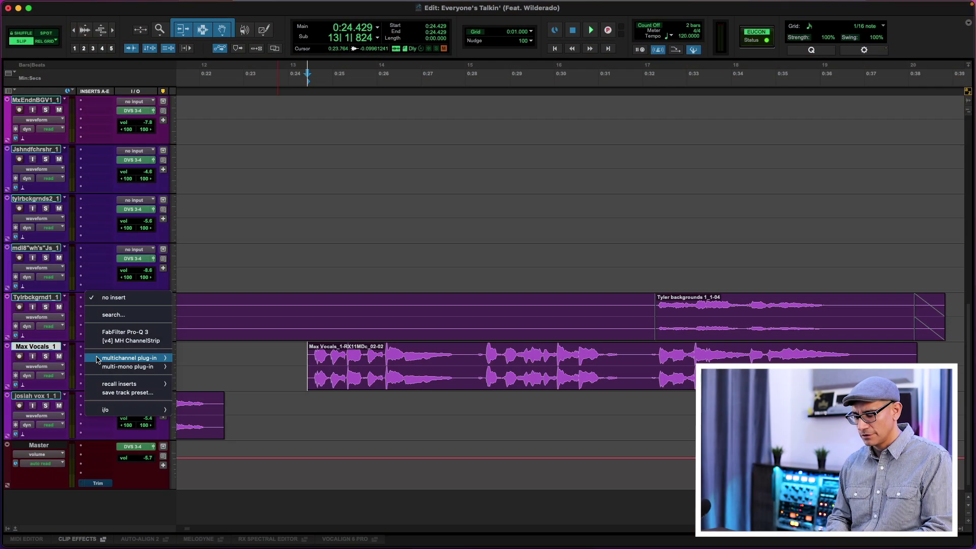
left_click(97, 347)
type("smarte")
key("Return")
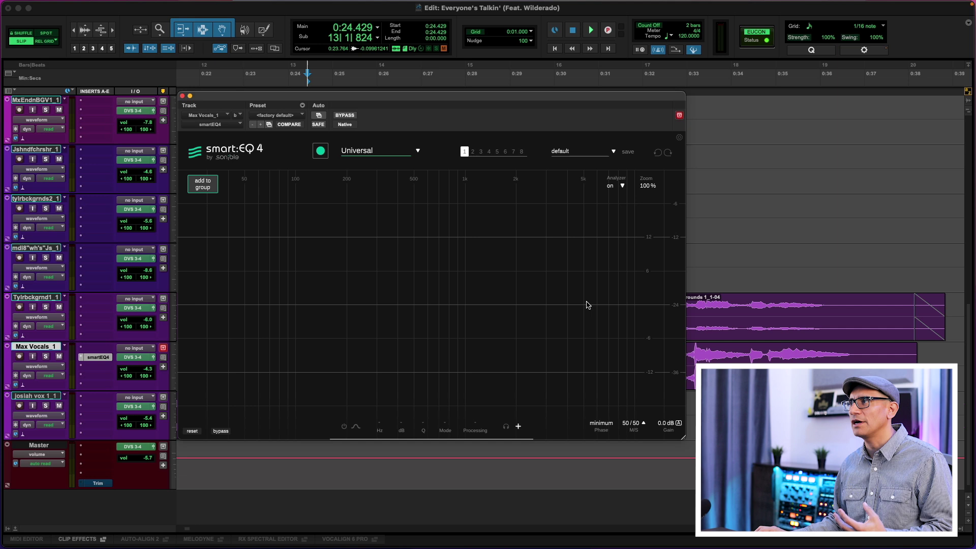
Add a first vocal EQ band and give it a gentle boost near 6.1 kHz during playback.
key("space")
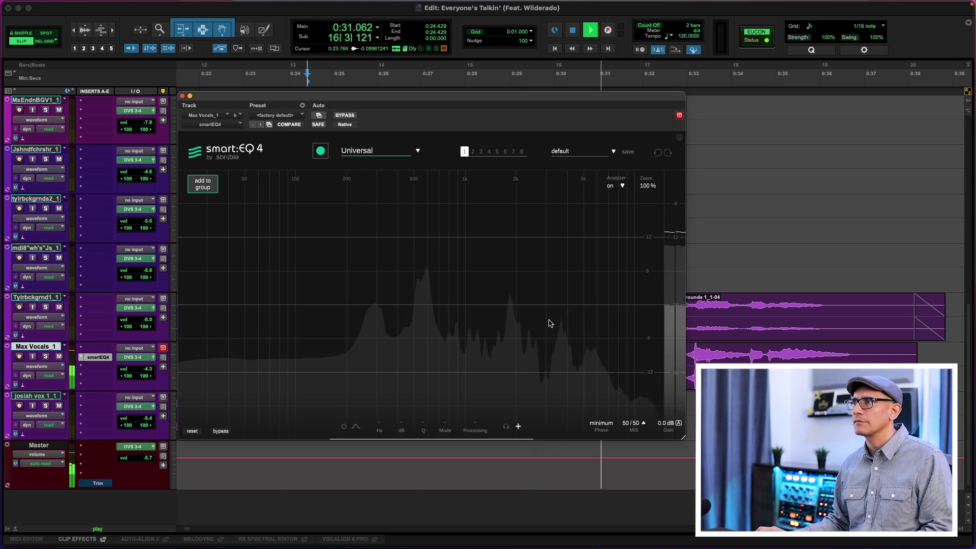
key("space")
double_click(539, 307)
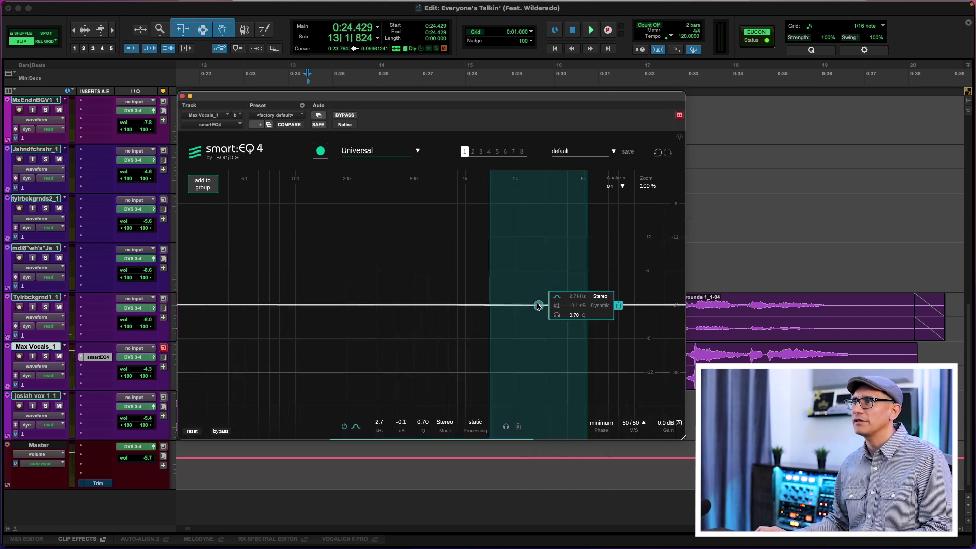
key("space")
left_click_drag(538, 305, 597, 282)
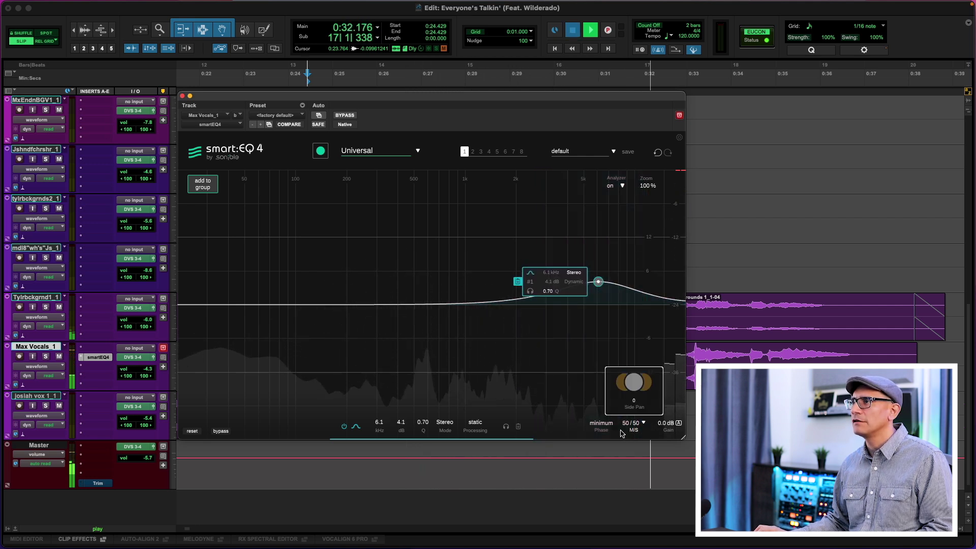
key("space")
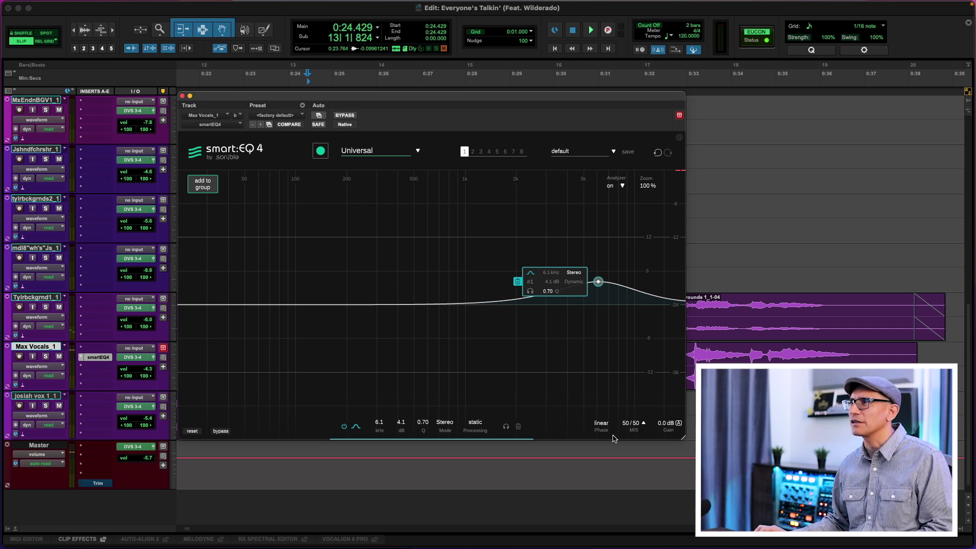
Compare linear phase with minimum phase while the vocal plays, keeping minimum phase.
key("space")
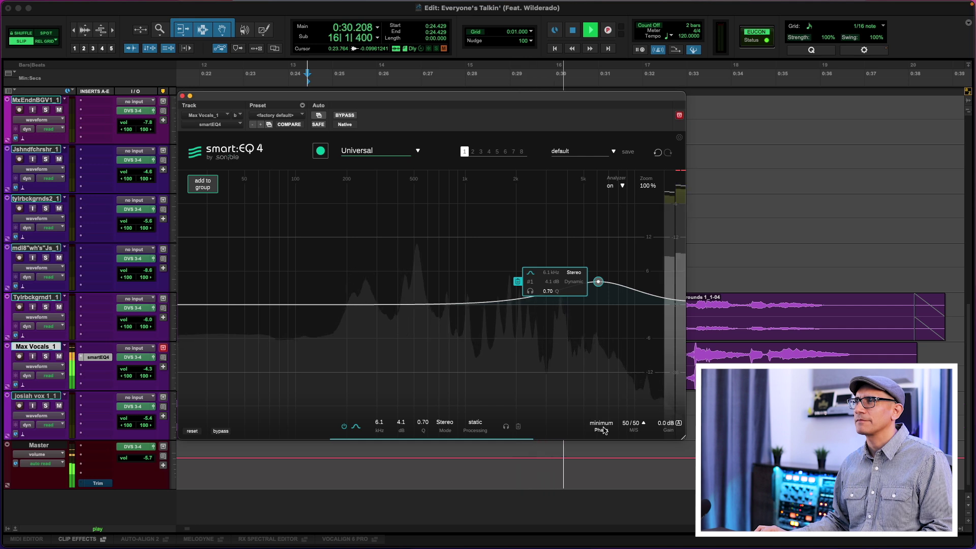
left_click(602, 425)
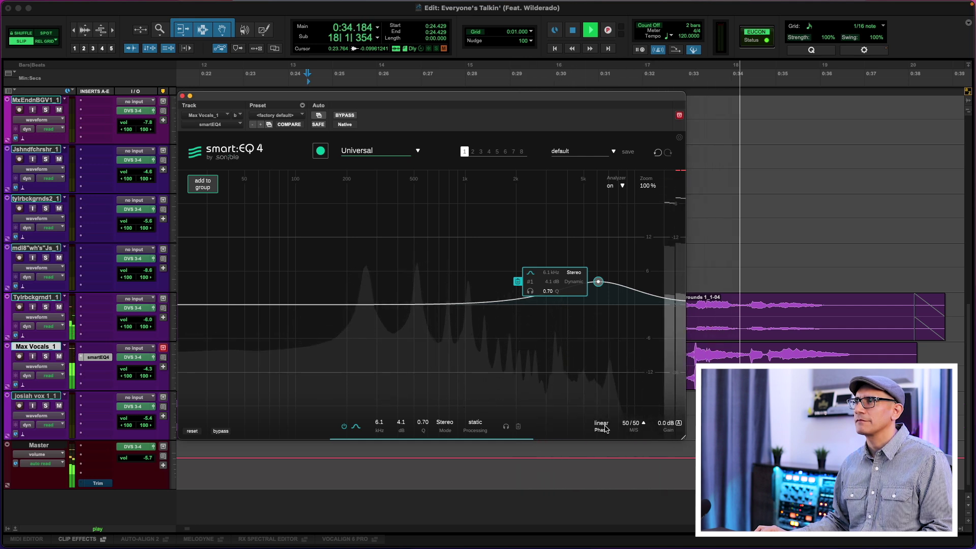
left_click(604, 427)
key("space")
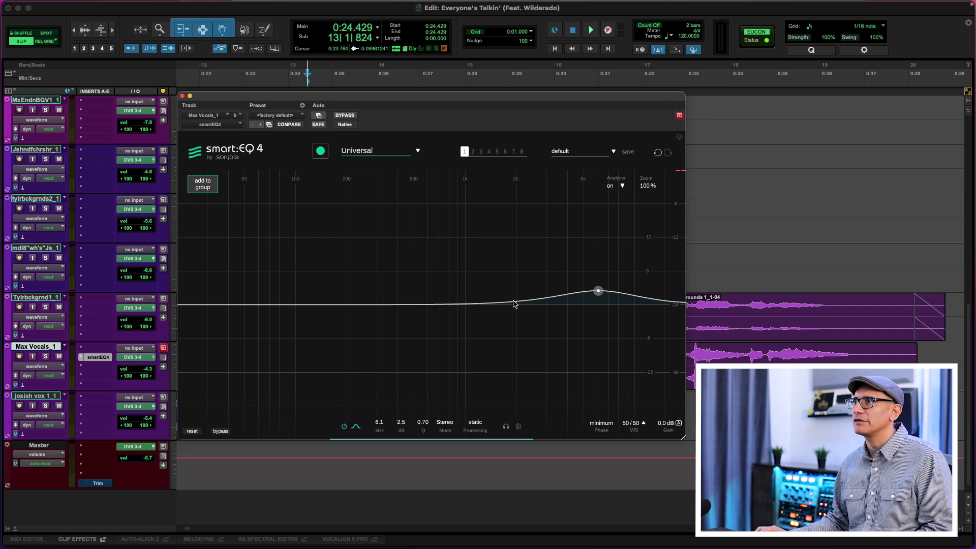
Add a second band, move it up to 3.3 kHz, narrow its Q, and enable Dynamic.
double_click(479, 305)
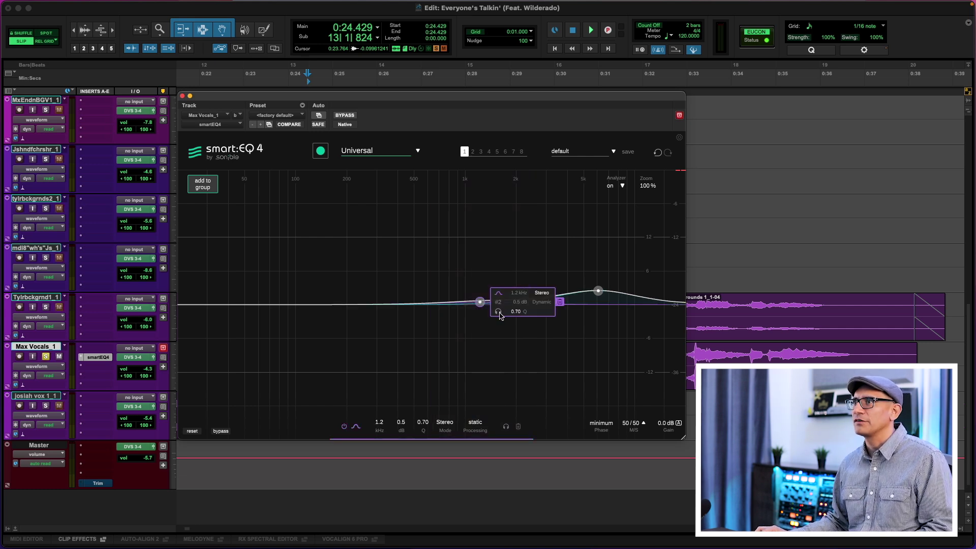
key("space")
scroll(484, 303, "up", 4)
left_click_drag(484, 304, 553, 304)
scroll(533, 301, "up", 4)
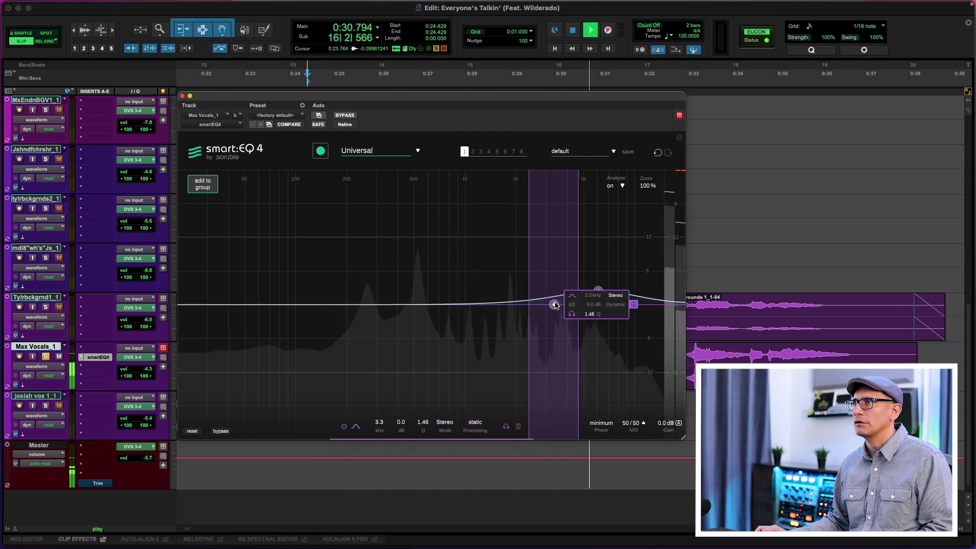
key("space")
scroll(553, 305, "up", 1)
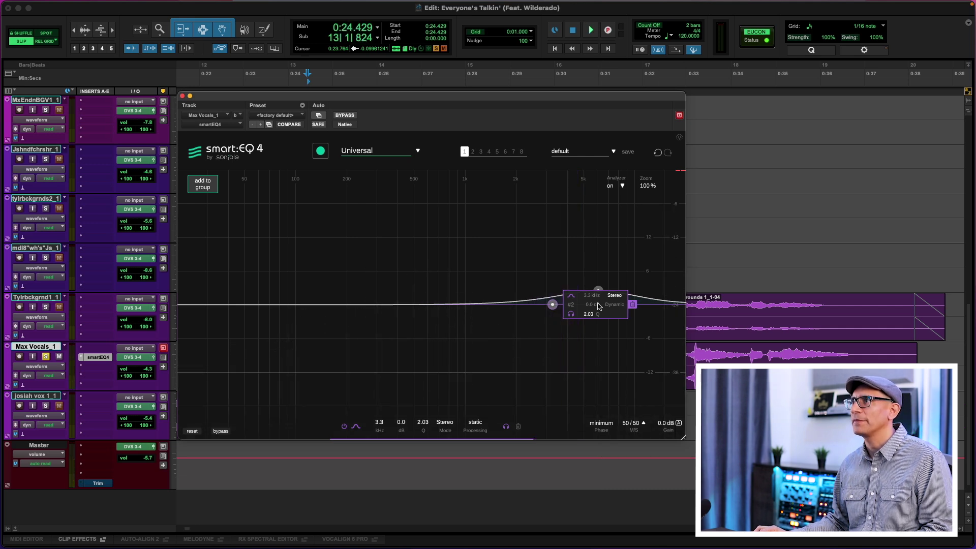
left_click(614, 304)
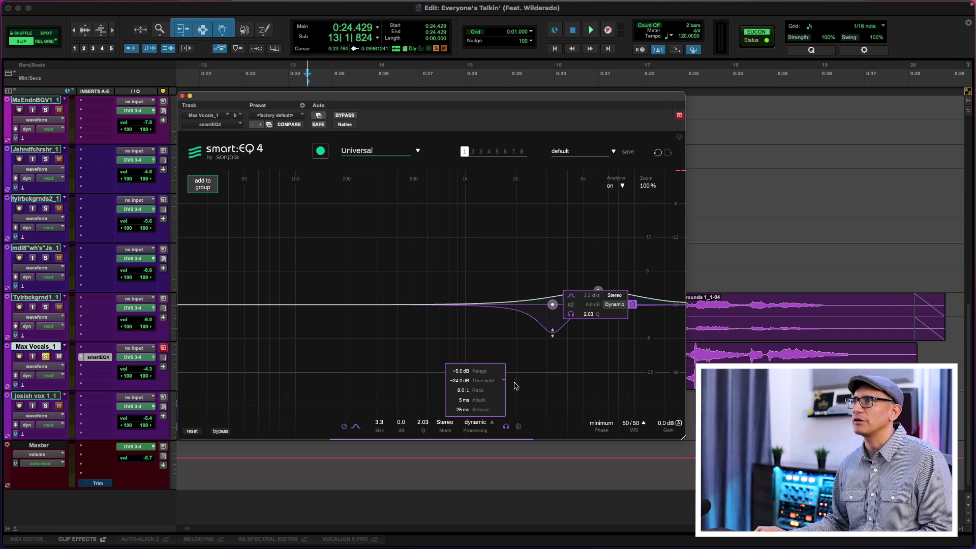
Lower the dynamic 3.3 kHz band's threshold to -37.4 dB while listening to the vocal.
key("space")
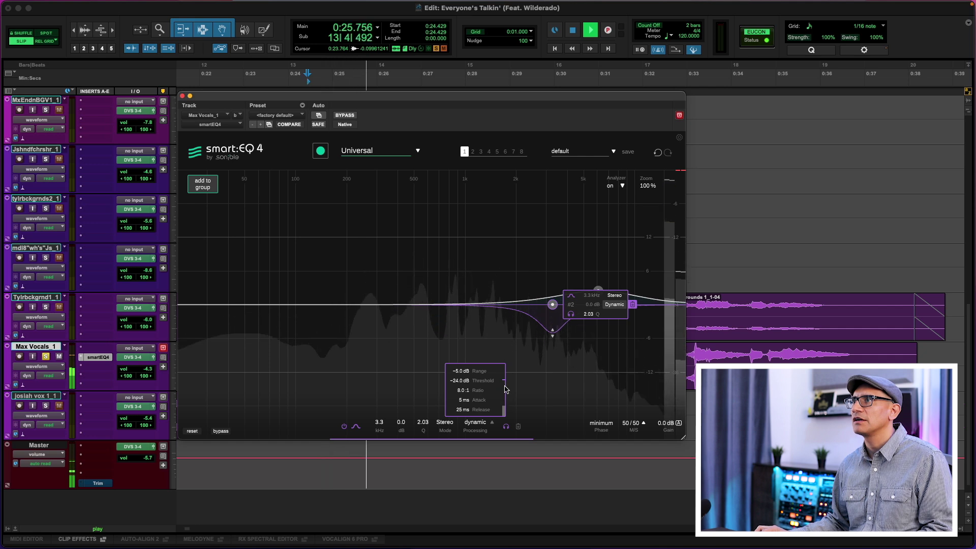
left_click_drag(497, 384, 508, 431)
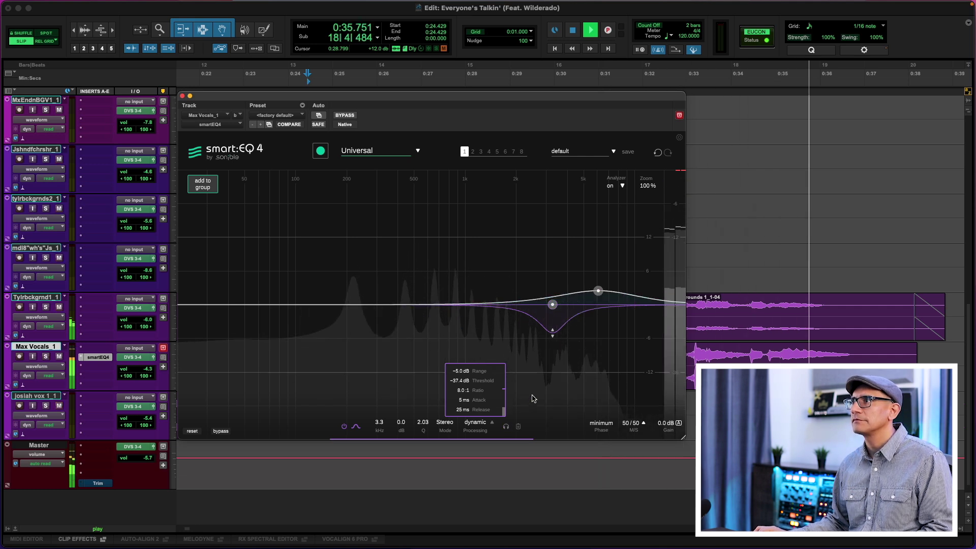
key("space")
Jump to the vocal passage near 1:25, zoom in, and play it to check the EQ.
key("super+bracketleft")
key("super+bracketleft")
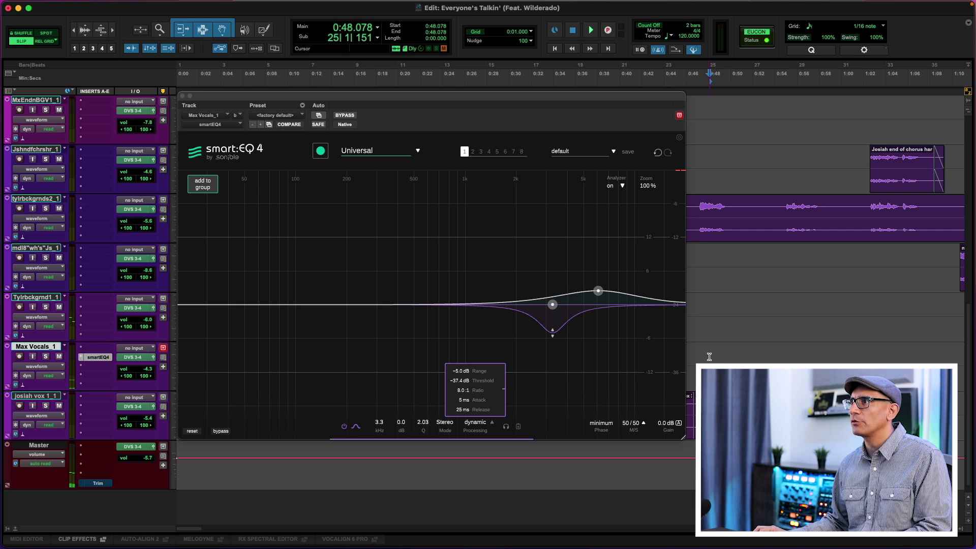
key("Tab")
key("super+bracketright")
key("super+bracketright")
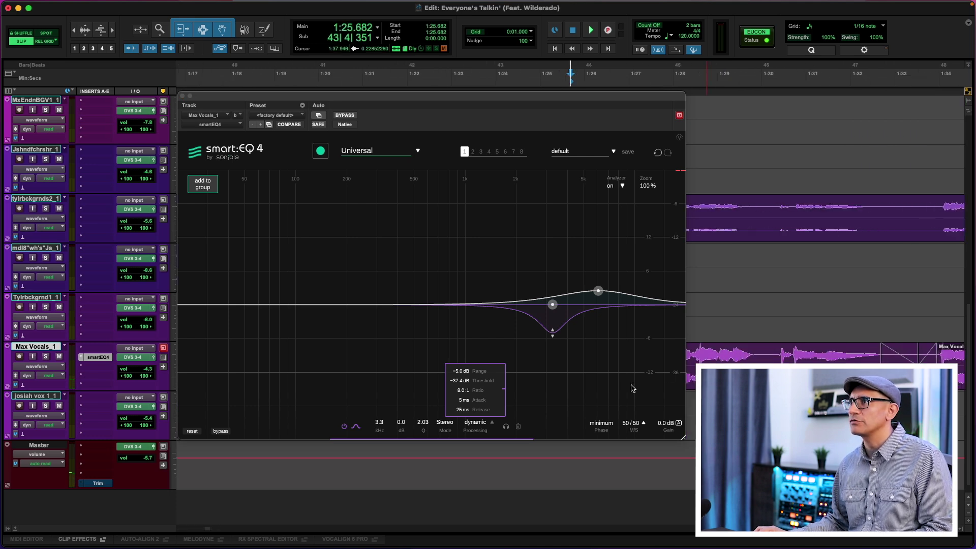
scroll(824, 265, "left", 3)
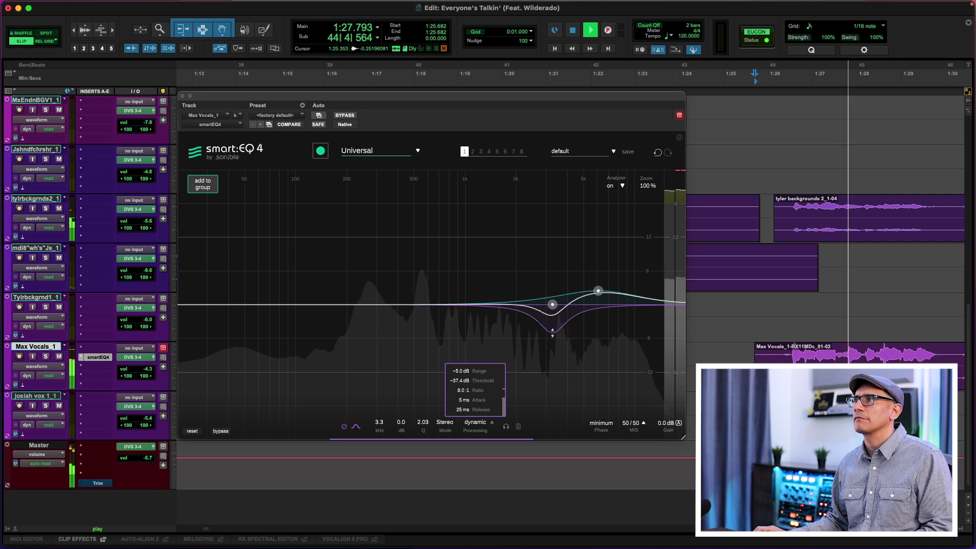
key("space")
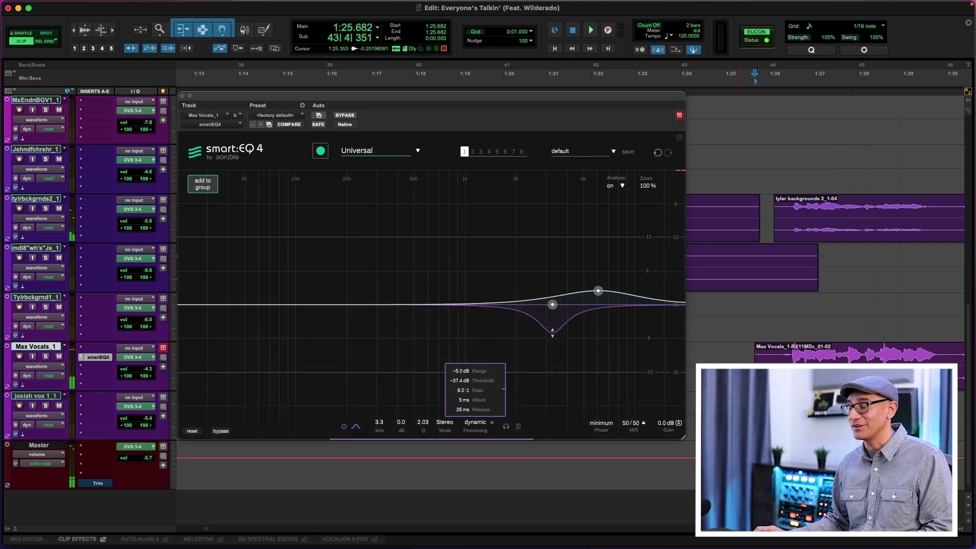
key("space")
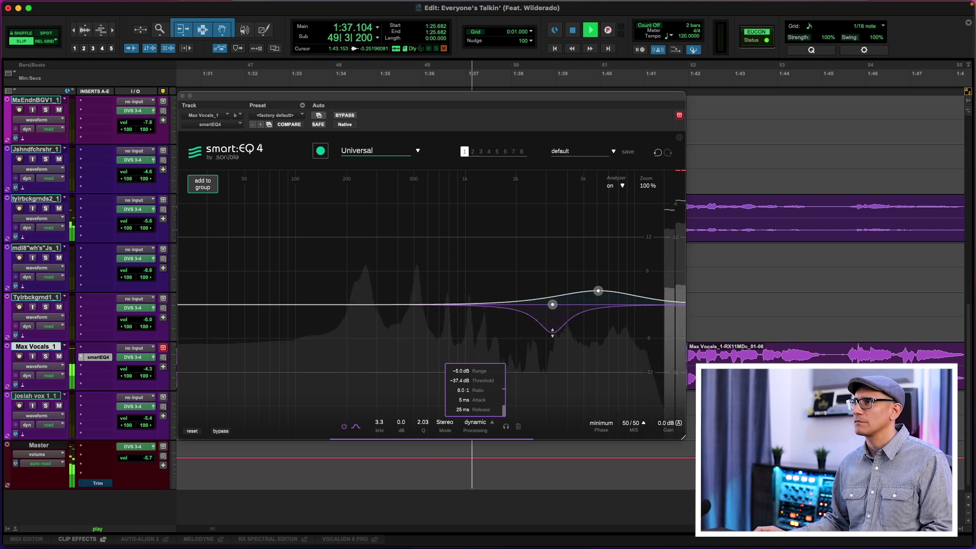
key("space")
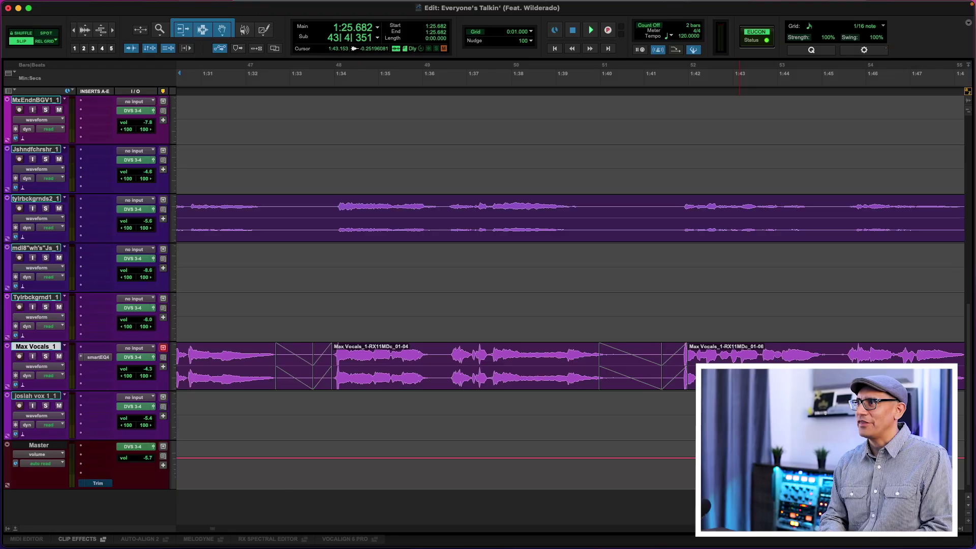
Insert smart:limit on the Master track using the 'smartl' plug-in search.
left_click(86, 449)
type("smartli")
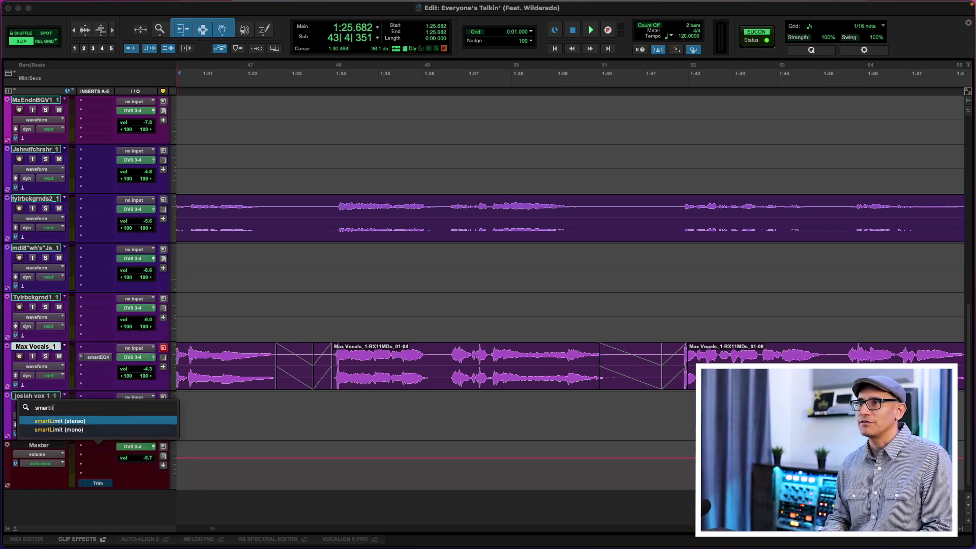
key("Escape")
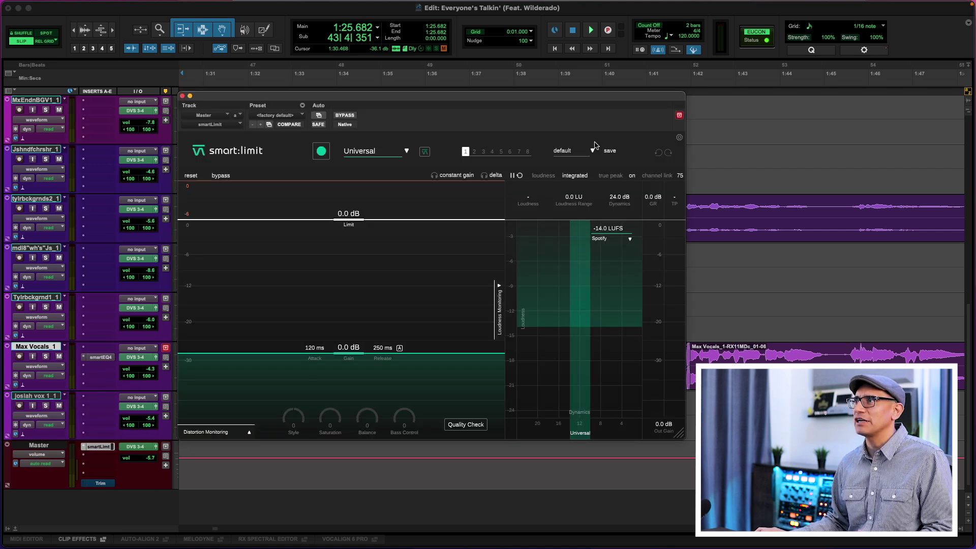
Go through the smart:limit tutorial slides from its settings page, then return to the main limiter.
left_click(678, 138)
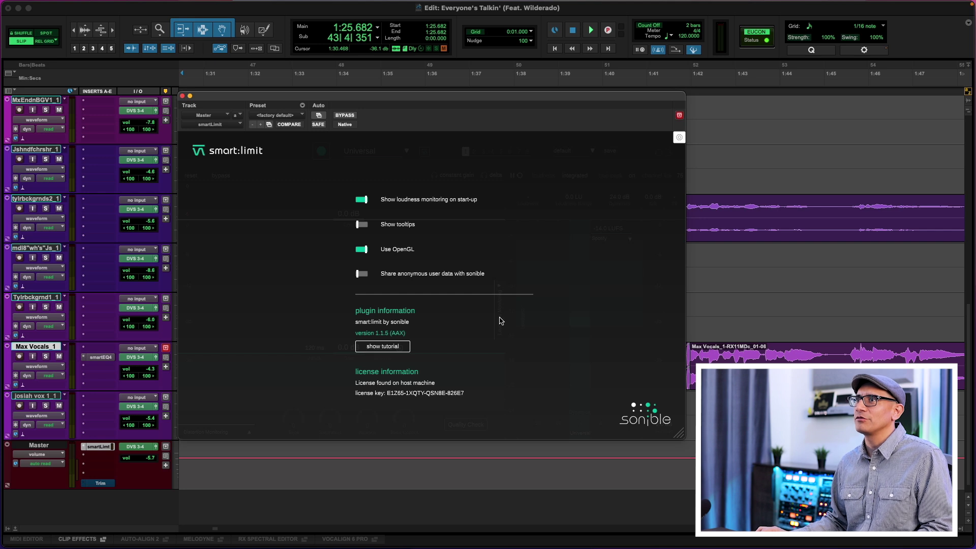
left_click(407, 349)
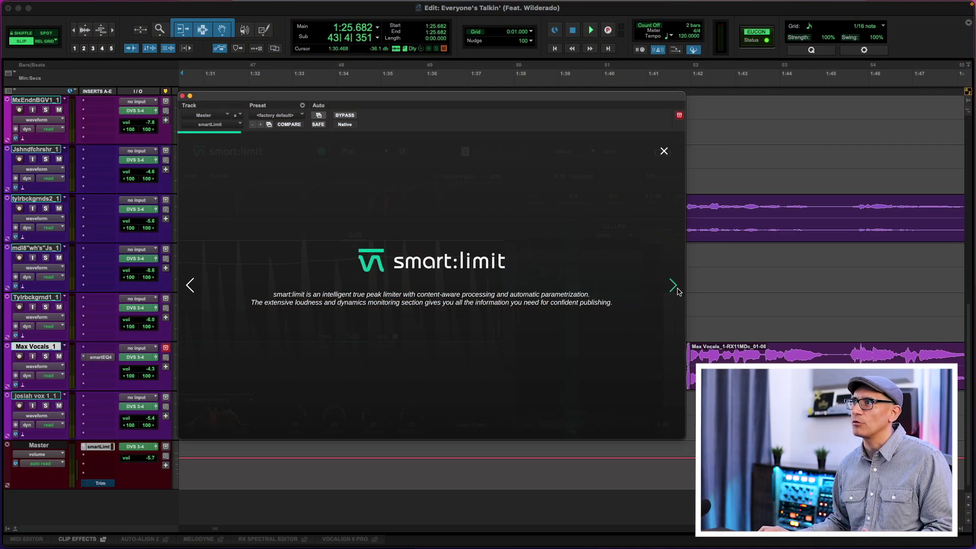
left_click(677, 290)
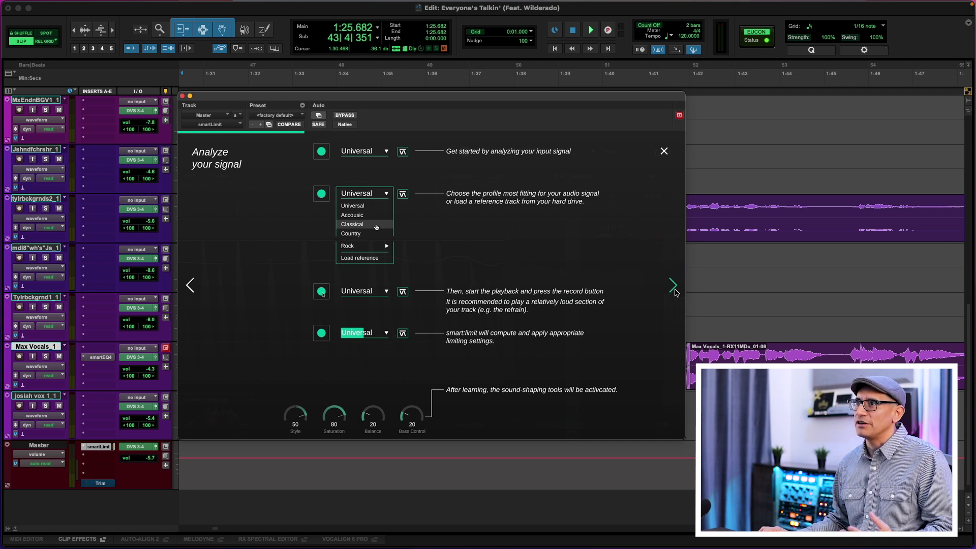
left_click(674, 290)
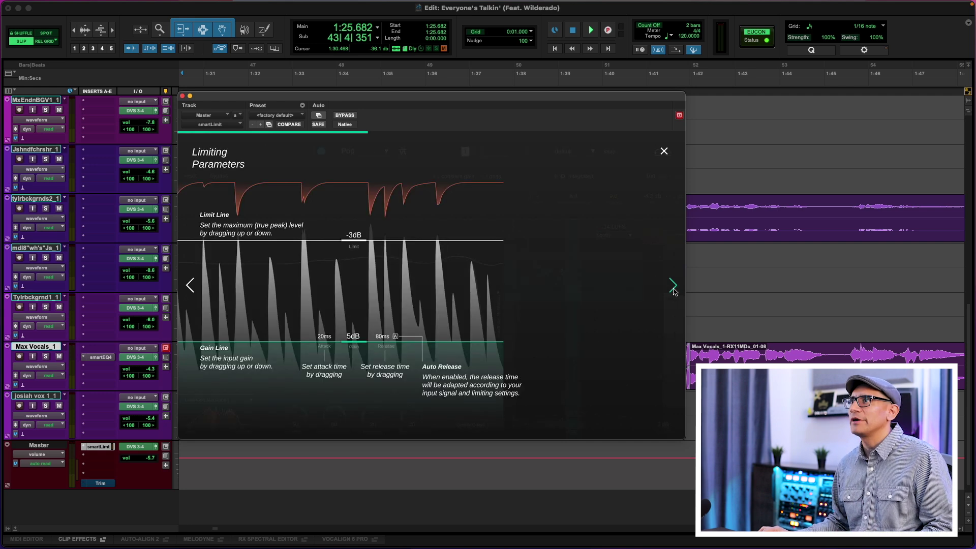
left_click(673, 288)
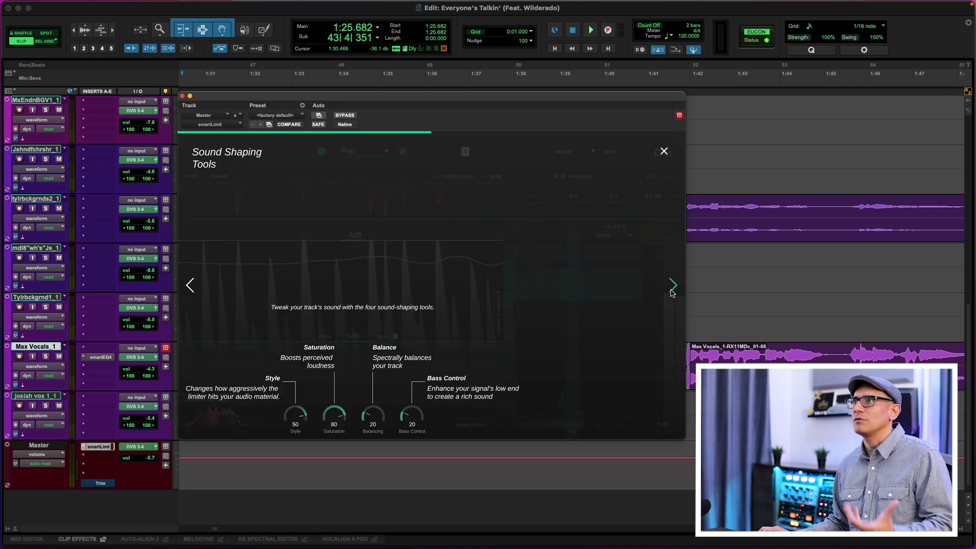
left_click(672, 289)
left_click(664, 152)
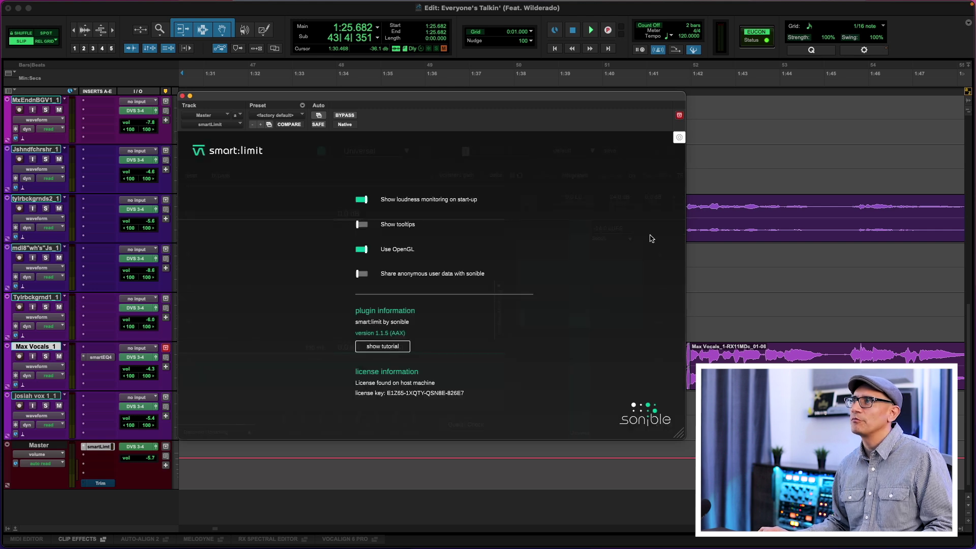
left_click(680, 138)
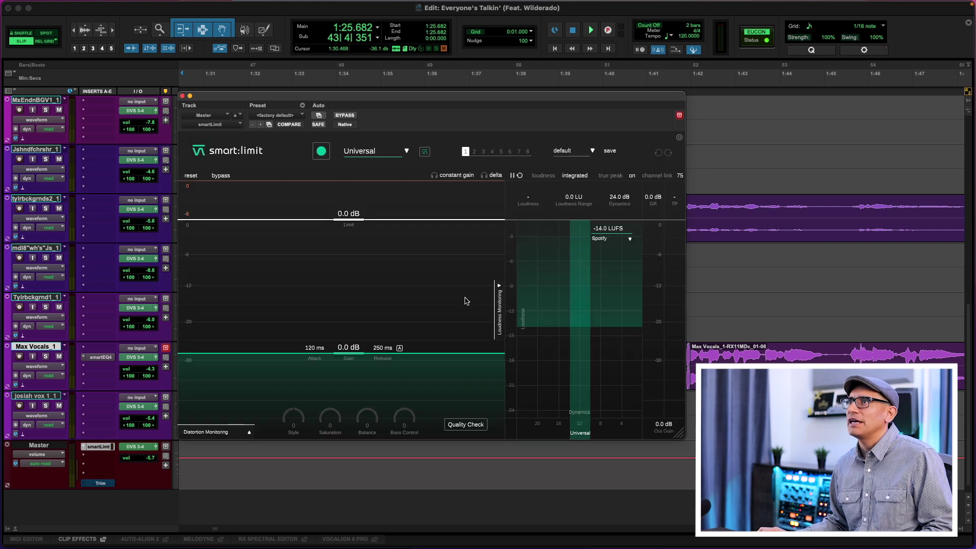
Pick the Country profile and let smart:limit learn during playback, yielding -1.0 dB limit and 10.5 dB gain.
left_click(382, 152)
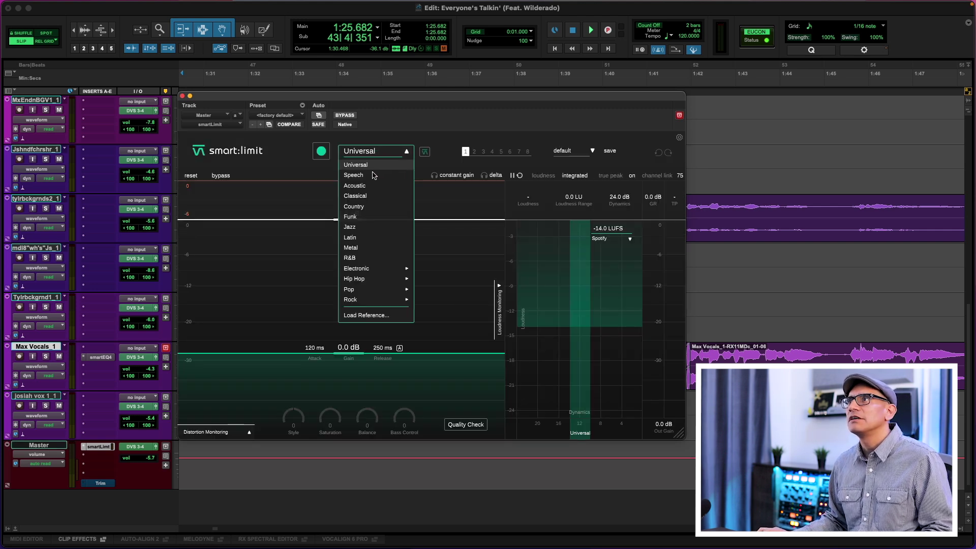
left_click(370, 207)
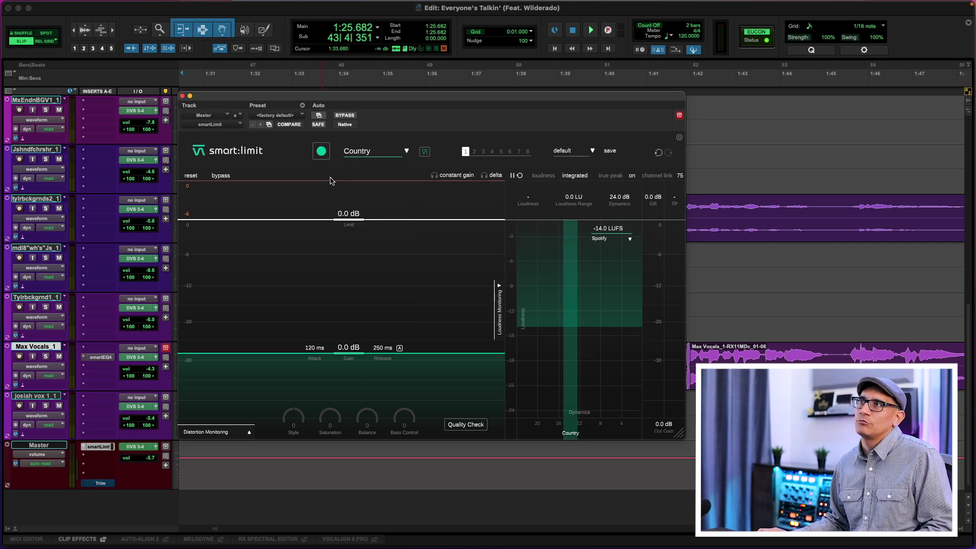
left_click(322, 156)
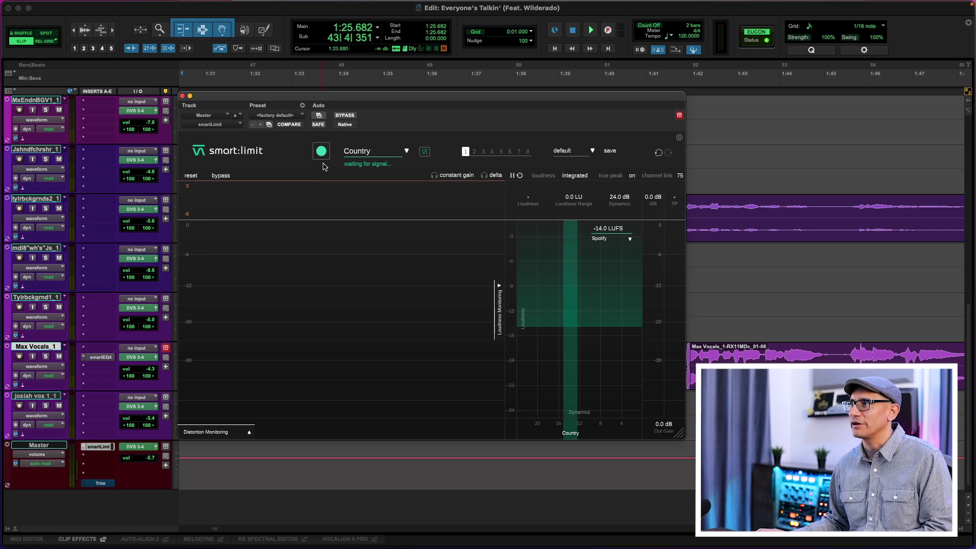
key("space")
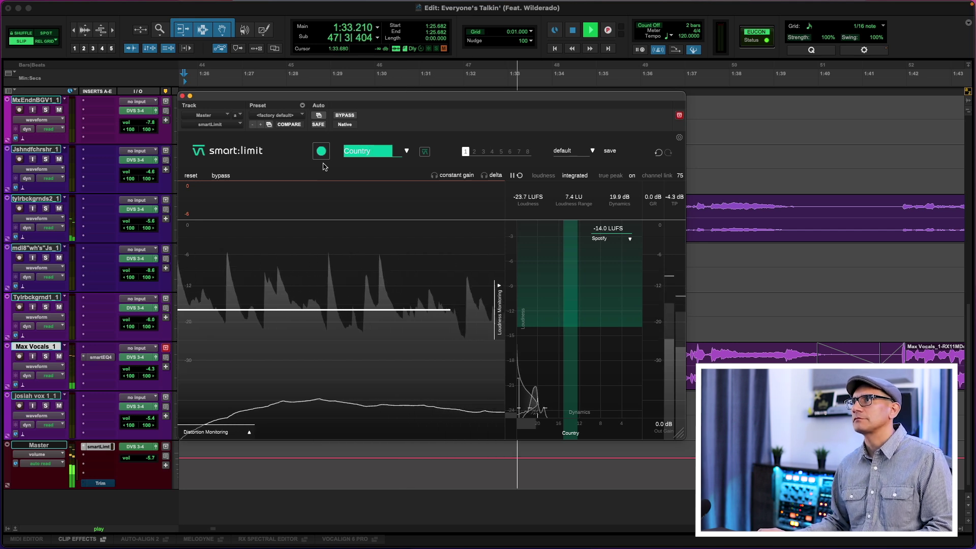
key("space")
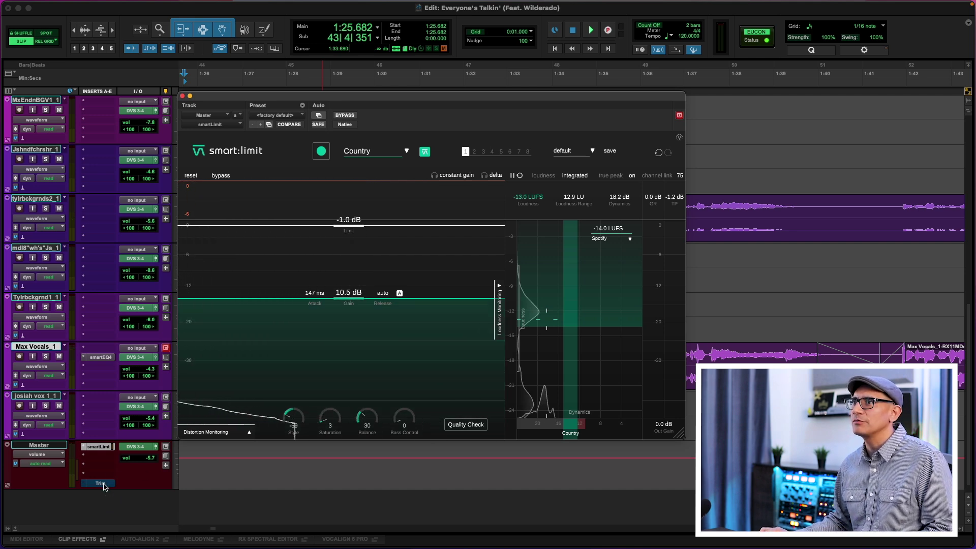
left_click(101, 484)
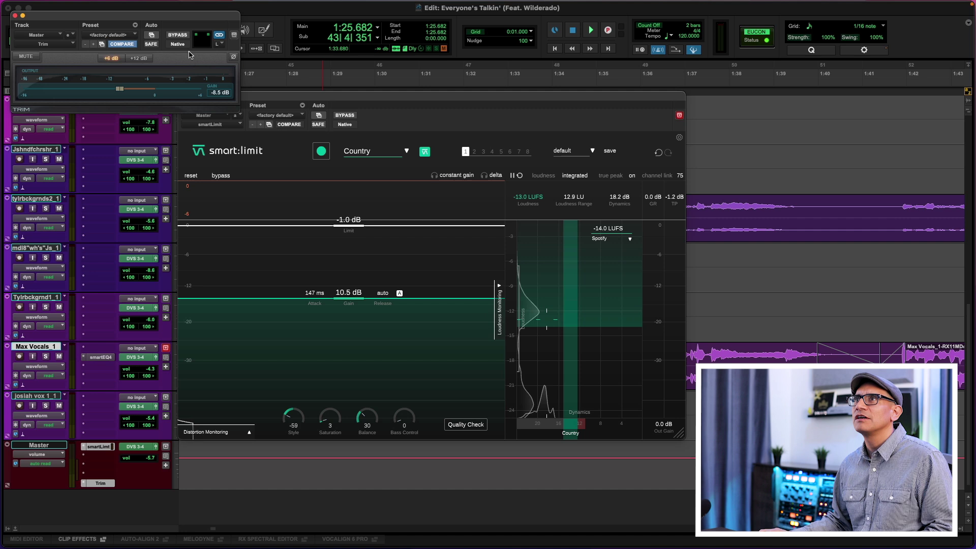
left_click_drag(184, 20, 526, 374)
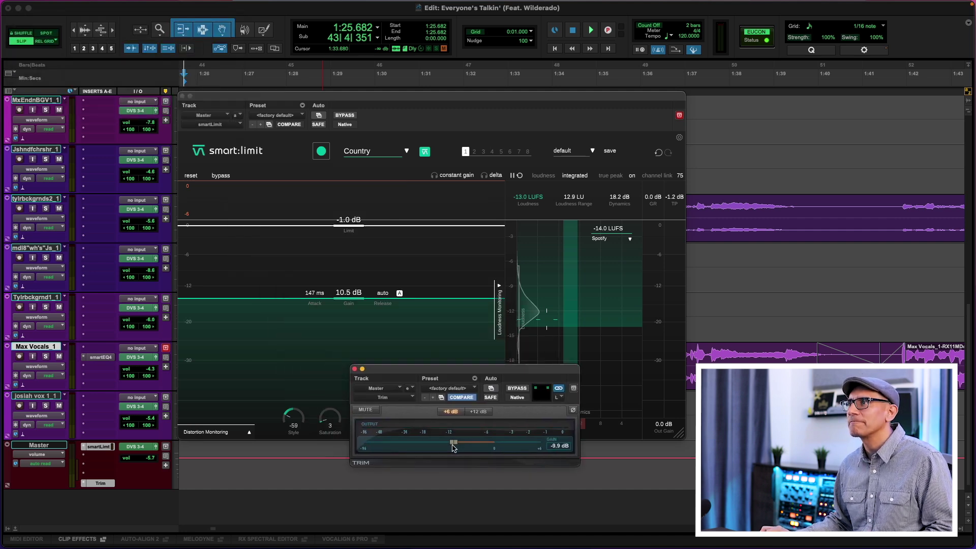
left_click(355, 370)
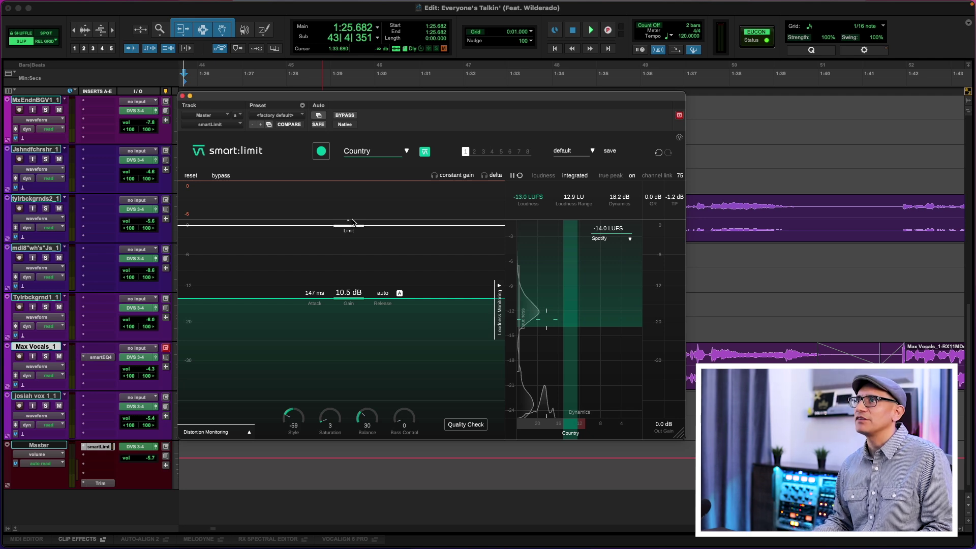
Raise the limiter ceiling to -0.7 dB and play the mix with Distortion Monitoring shown.
left_click_drag(353, 221, 353, 223)
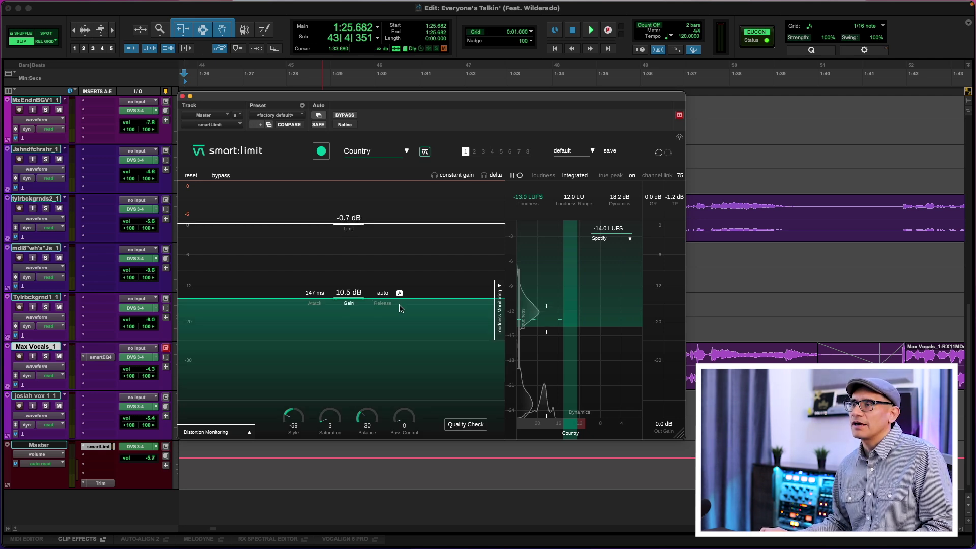
left_click(247, 432)
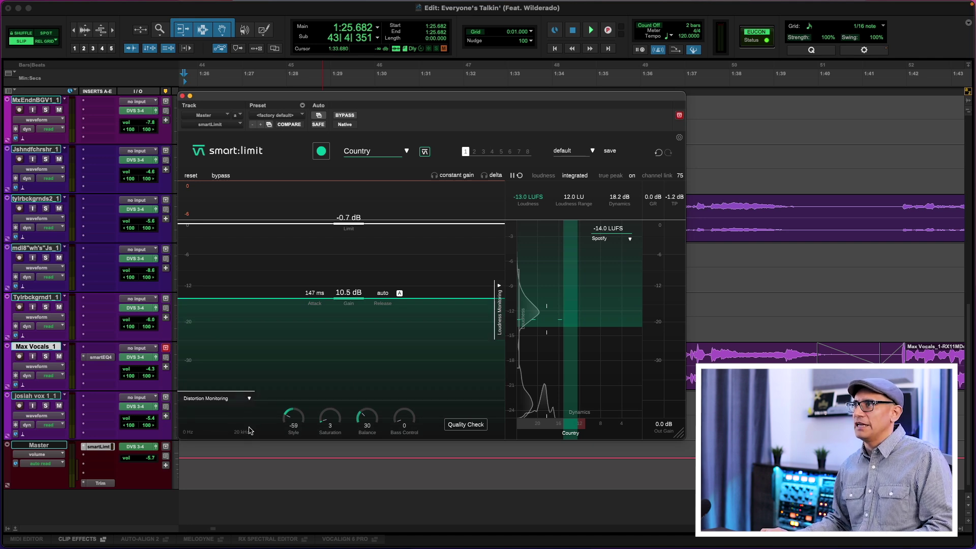
key("space")
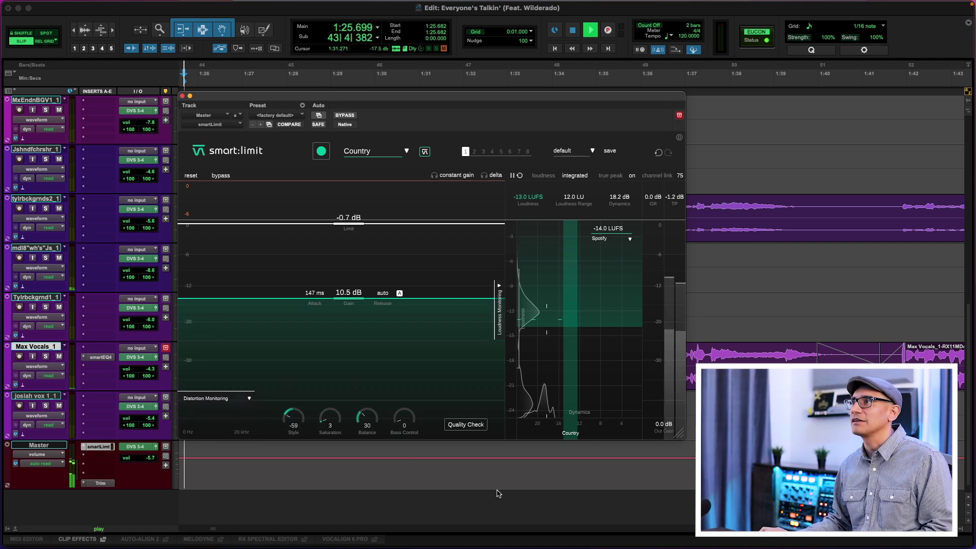
Select the Master track, stop playback, and run smart:limit's Quality Check.
left_click(60, 449)
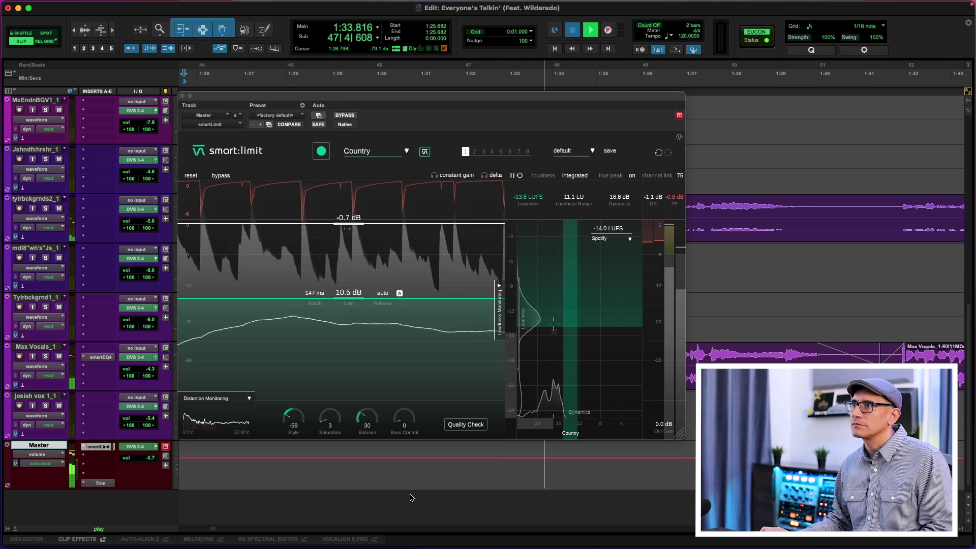
key("space")
left_click(455, 427)
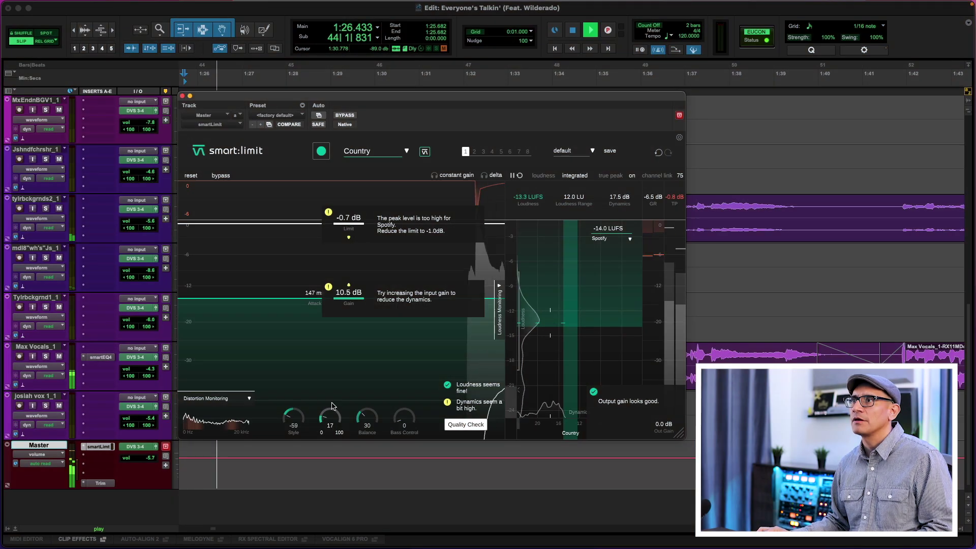
Raise the Master smart:limit Saturation knob to about 35 during playback.
left_click_drag(332, 406, 339, 385)
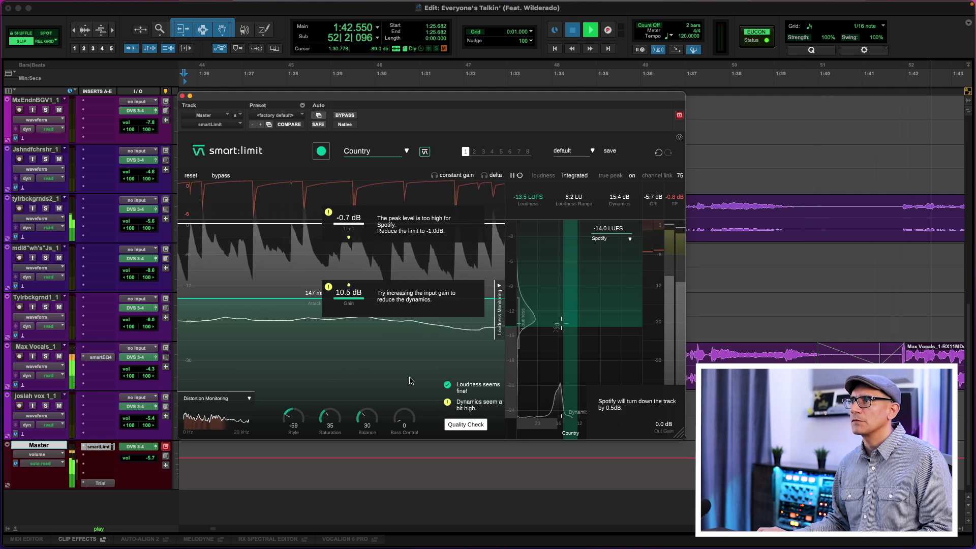
Raise Balance to 51 and Bass Control to 12 (Style -39), auditioning on playback.
key("space")
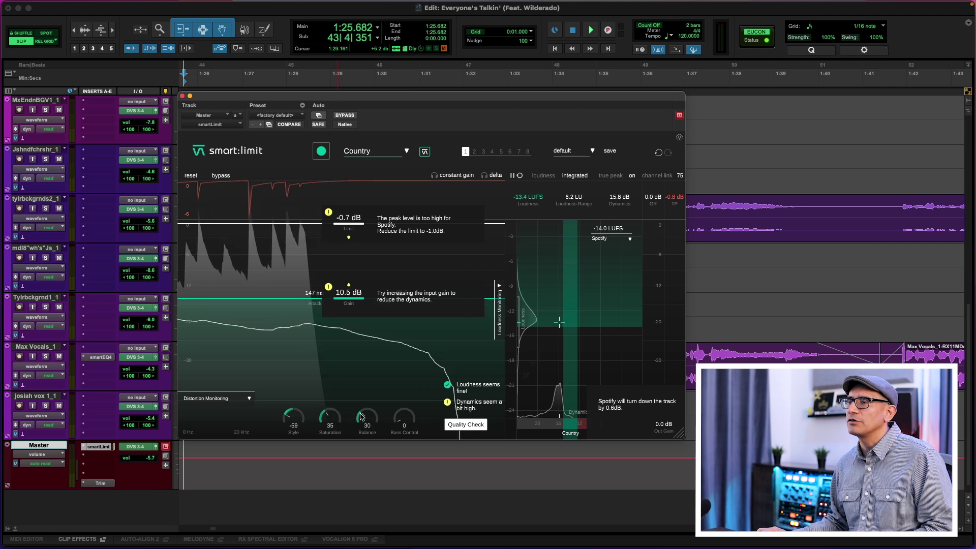
left_click_drag(372, 416, 369, 386)
key("space")
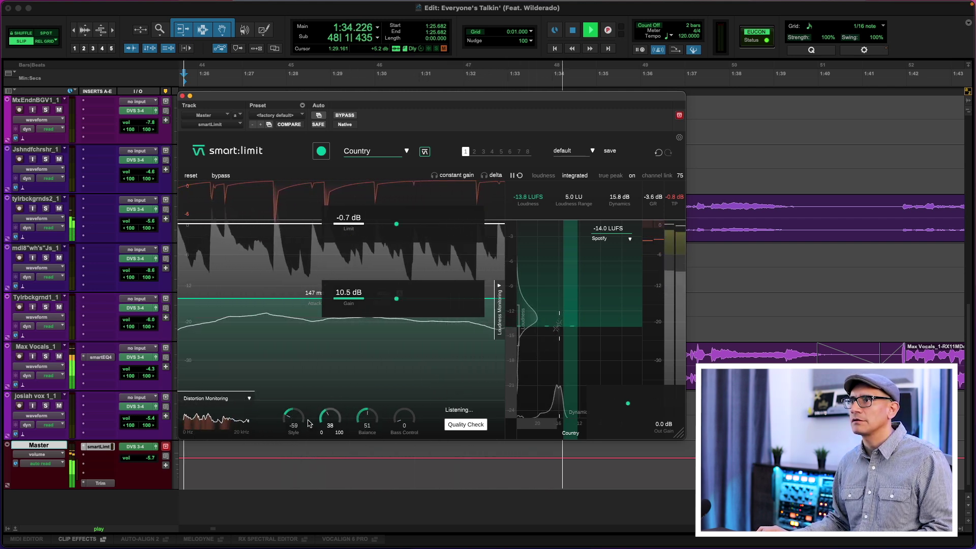
left_click_drag(405, 413, 417, 405)
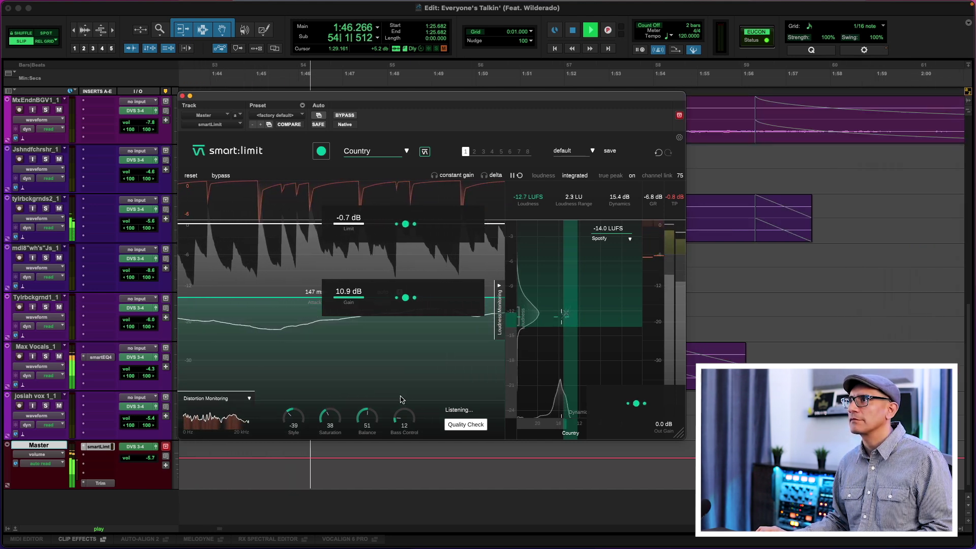
key("space")
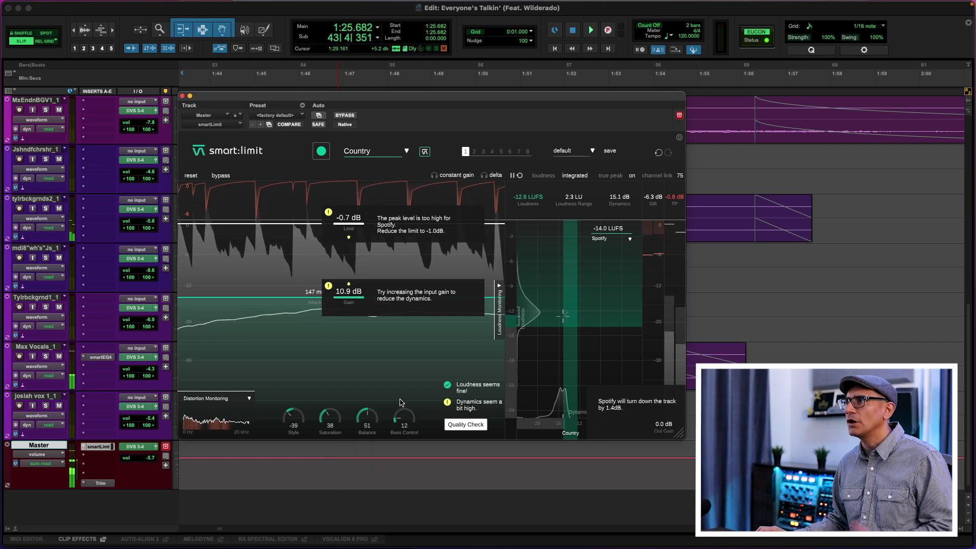